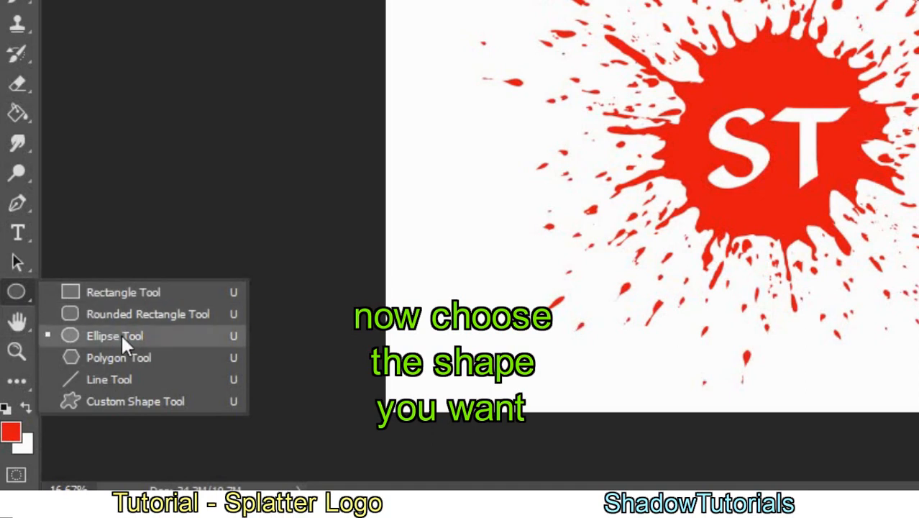
Step: Replace the Custom Shape tool's available shapes with the complete All set
{"action": "left_click", "coordinate": [164, 401]}
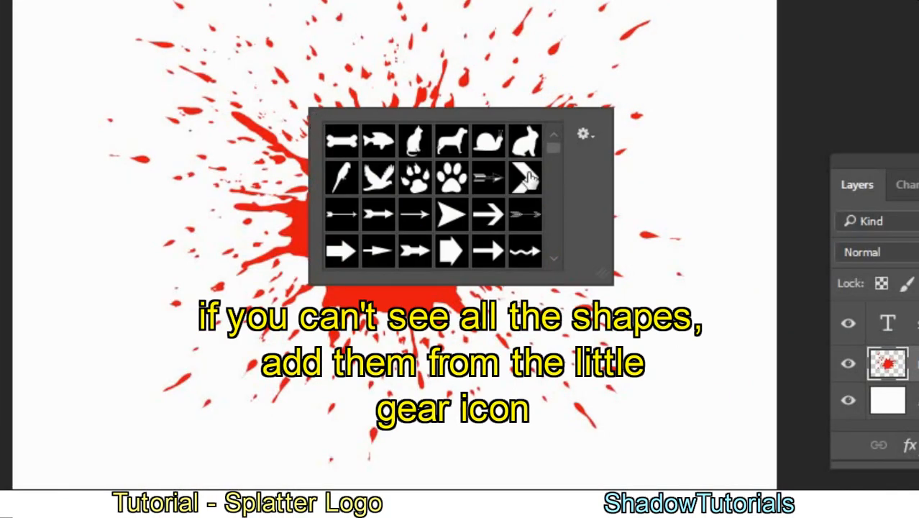
{"action": "left_click", "coordinate": [583, 134]}
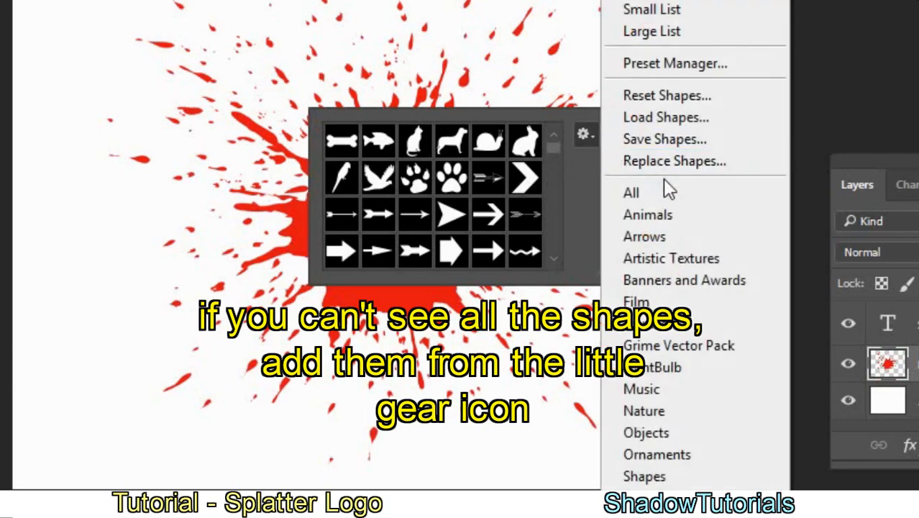
{"action": "left_click", "coordinate": [680, 195]}
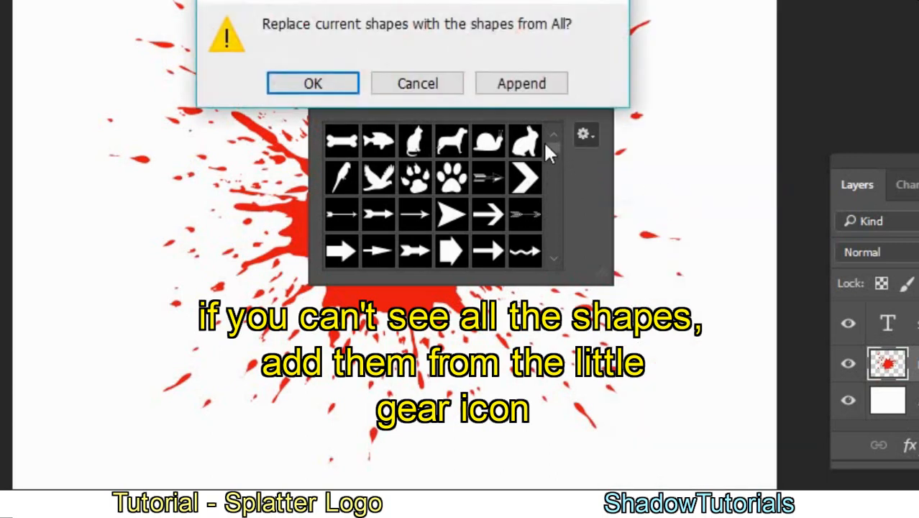
{"action": "left_click", "coordinate": [315, 84]}
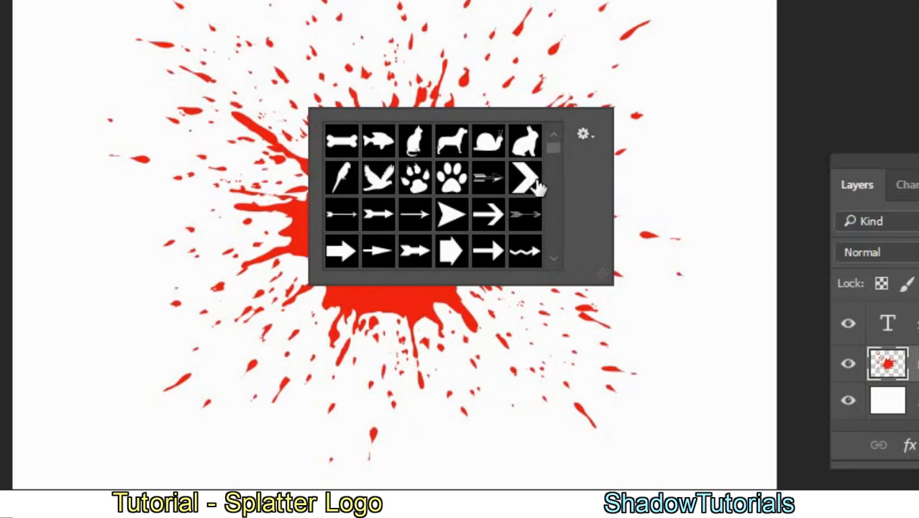
Step: Draw a heart custom shape of about 804 × 786 px over the ST text in the red stain
{"action": "left_click_drag", "start_coordinate": [551, 149], "coordinate": [552, 211]}
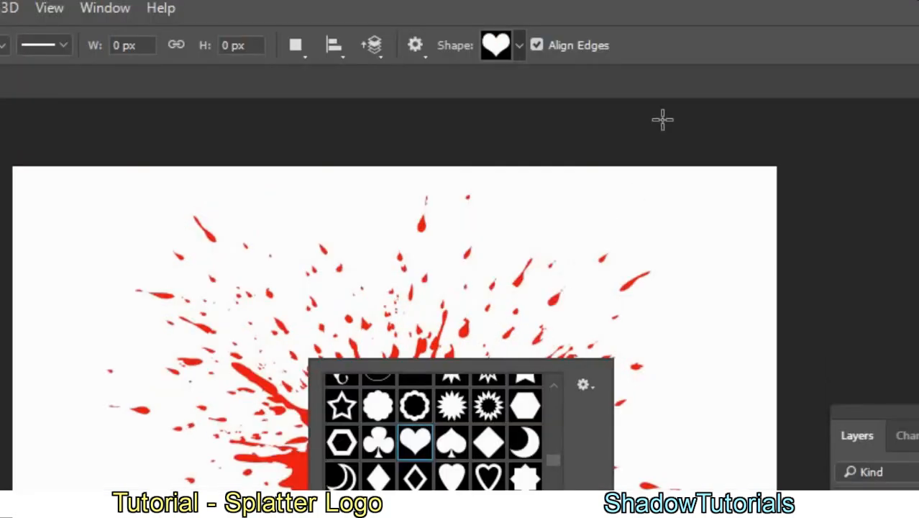
{"action": "left_click", "coordinate": [665, 53]}
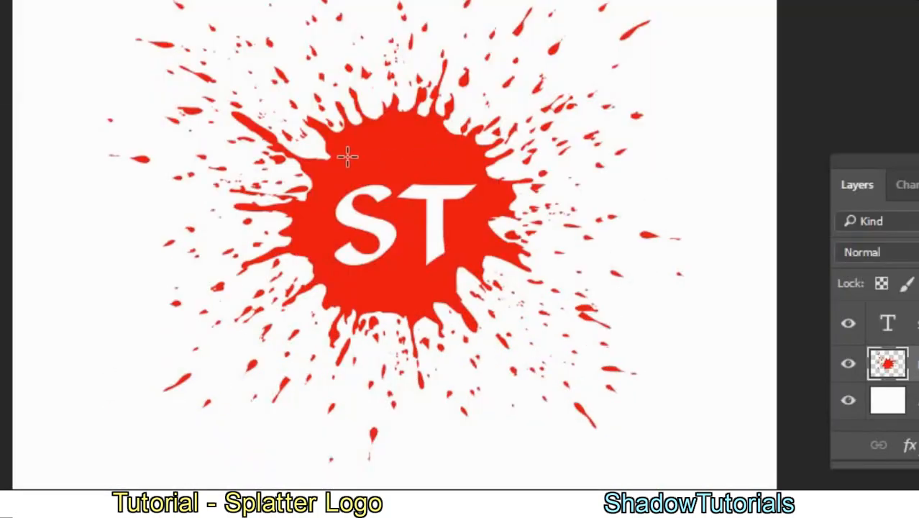
{"action": "left_click_drag", "start_coordinate": [330, 152], "coordinate": [491, 302]}
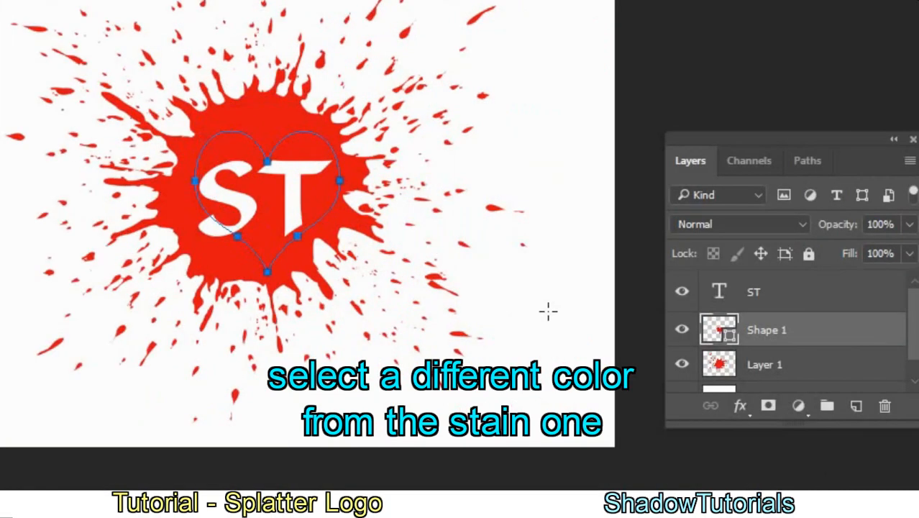
Step: Change the heart shape's fill colour to white (#ffffff)
{"action": "double_click", "coordinate": [712, 332]}
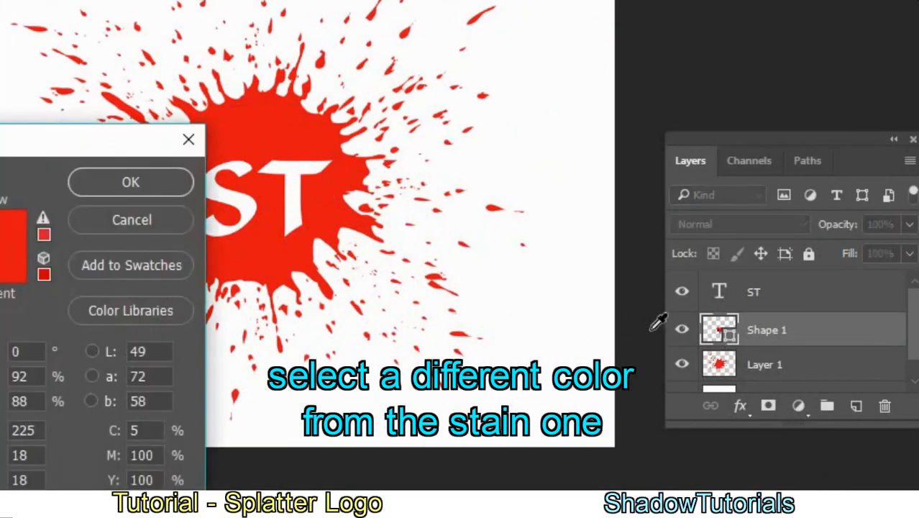
{"action": "left_click_drag", "start_coordinate": [240, 321], "coordinate": [43, 171]}
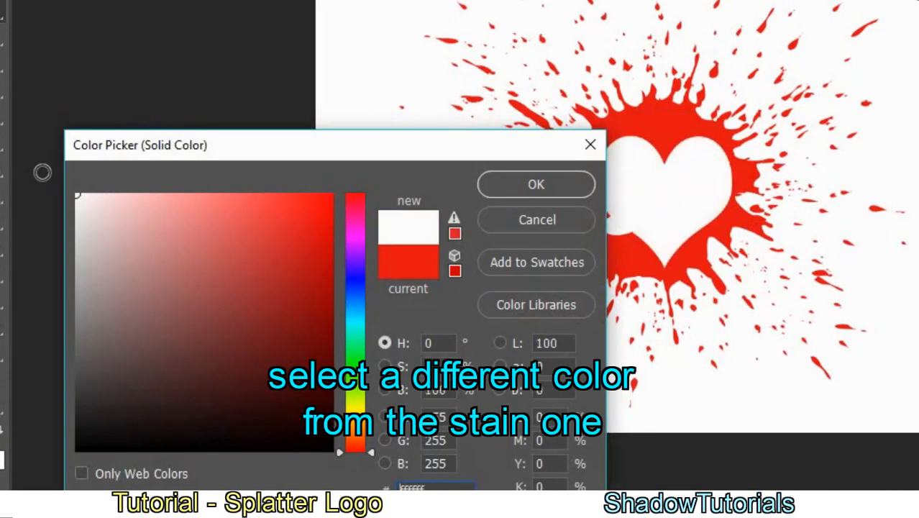
{"action": "left_click", "coordinate": [519, 185]}
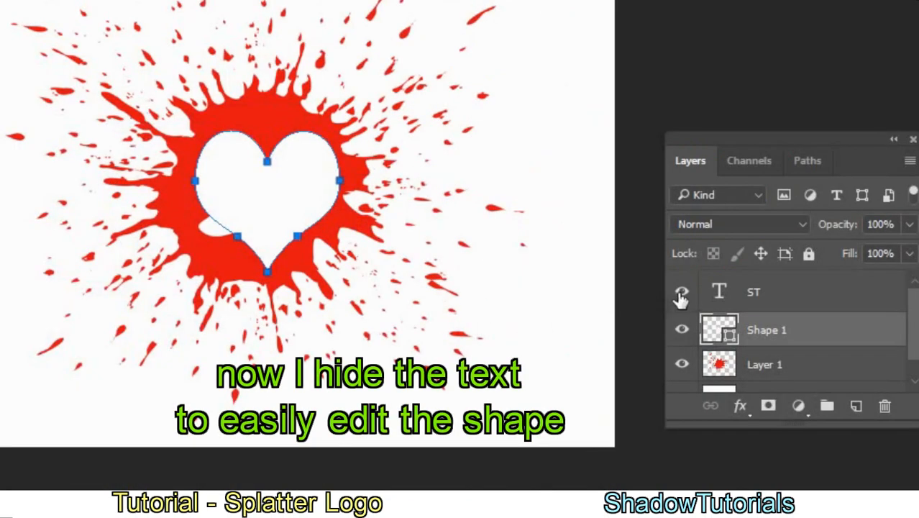
Step: Hide the ST text layer and free-transform the heart: widen it to about 2.8 in, shorten it slightly and recentre it in the stain
{"action": "left_click", "coordinate": [681, 295]}
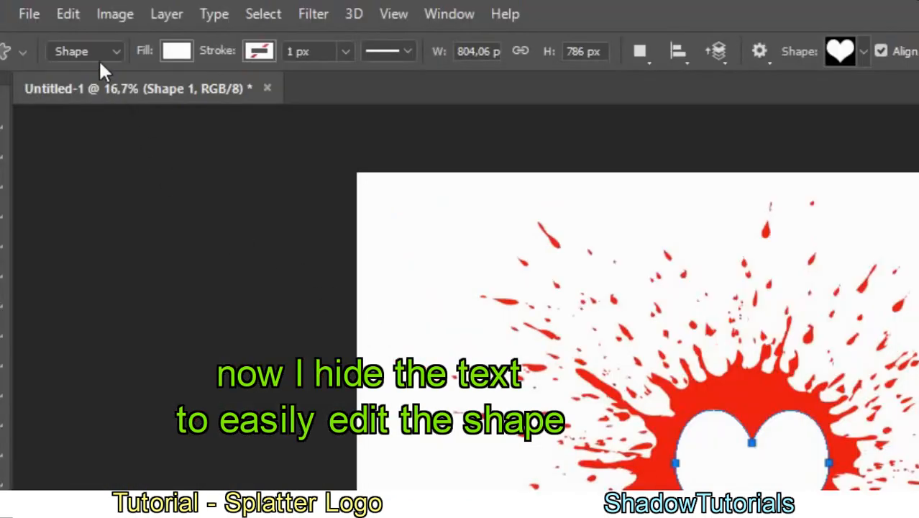
{"action": "left_click", "coordinate": [68, 14]}
{"action": "left_click", "coordinate": [228, 477]}
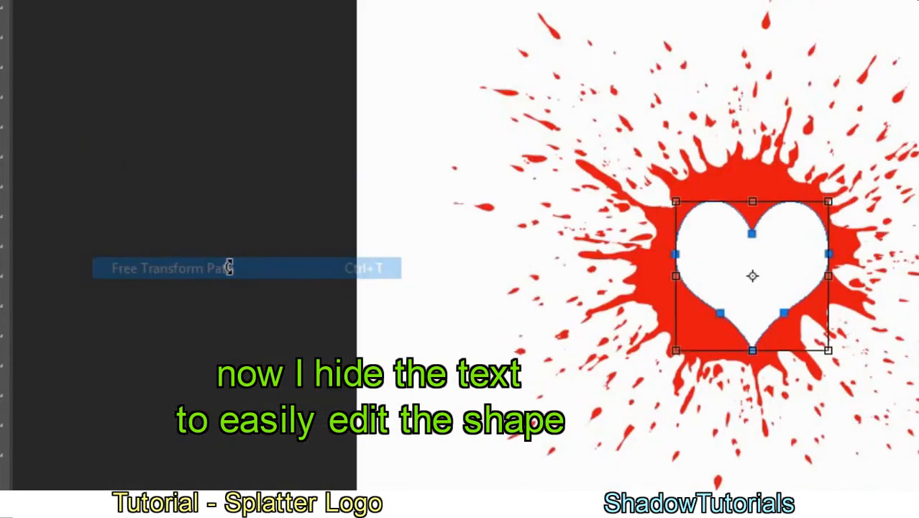
{"action": "left_click_drag", "start_coordinate": [678, 268], "coordinate": [675, 266]}
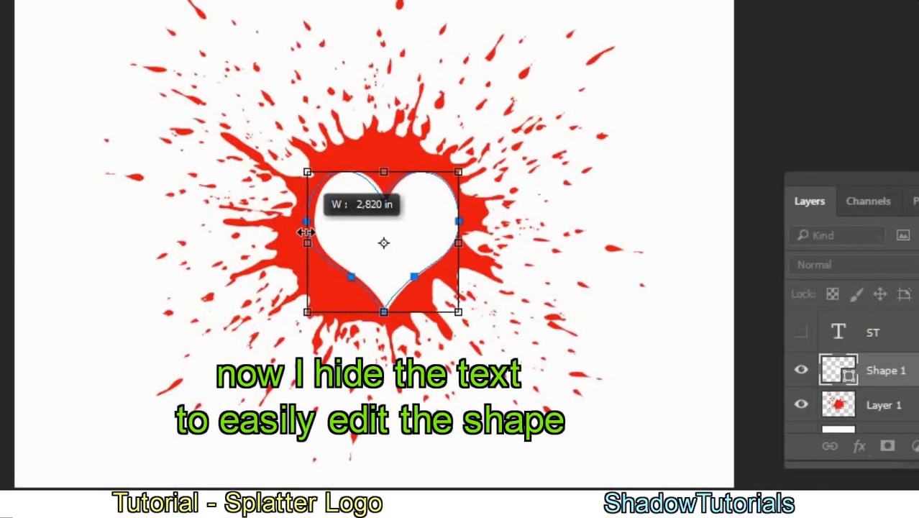
{"action": "left_click_drag", "start_coordinate": [305, 232], "coordinate": [306, 232]}
{"action": "left_click_drag", "start_coordinate": [384, 315], "coordinate": [382, 308]}
{"action": "left_click_drag", "start_coordinate": [409, 248], "coordinate": [407, 246]}
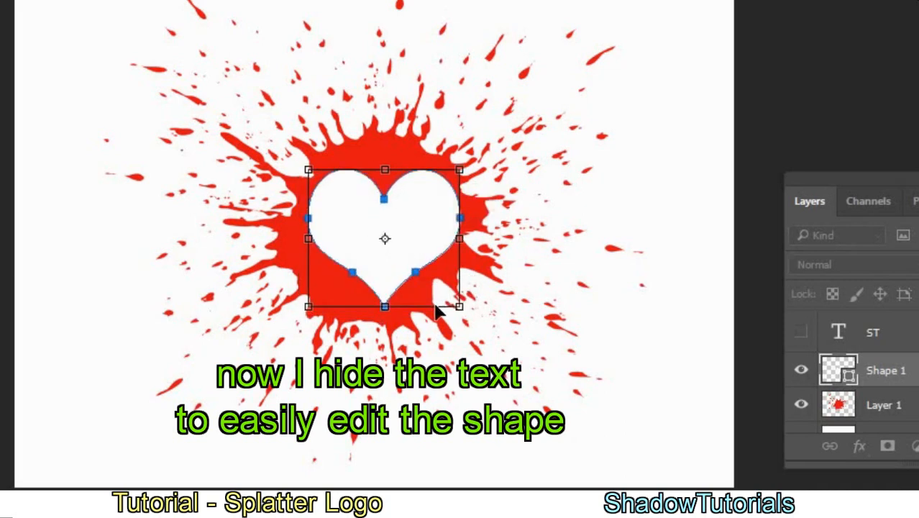
{"action": "left_click", "coordinate": [466, 33]}
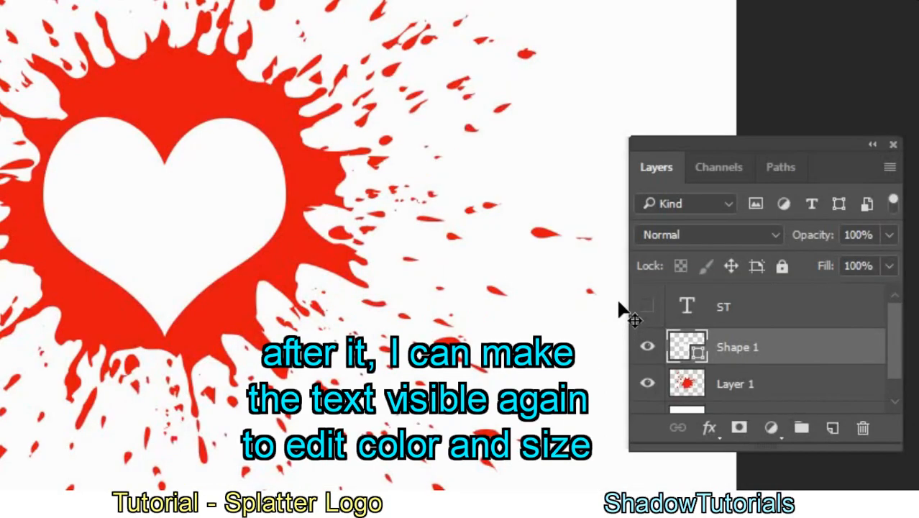
Step: Bring back the hidden ST text layer and recolour its letters black (#000000)
{"action": "double_click", "coordinate": [687, 307]}
{"action": "left_click", "coordinate": [23, 430]}
{"action": "left_click", "coordinate": [13, 449]}
{"action": "left_click", "coordinate": [108, 403]}
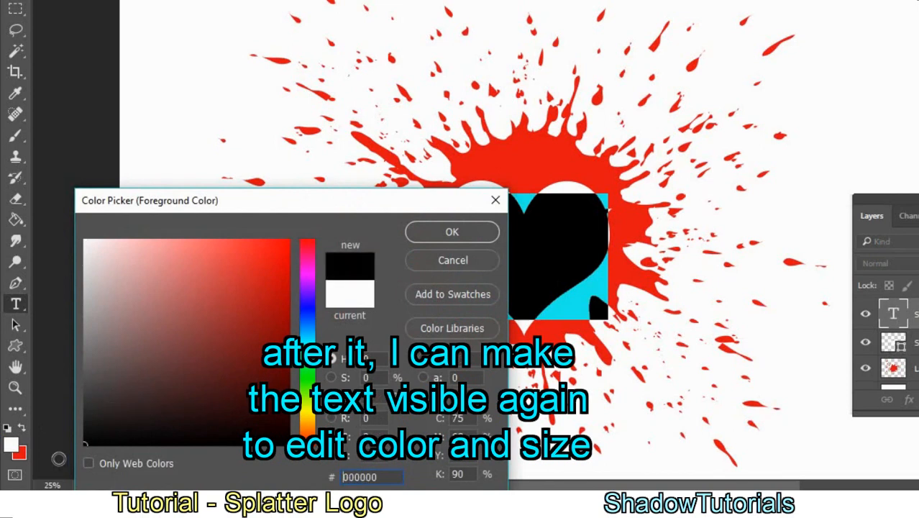
{"action": "left_click", "coordinate": [461, 232]}
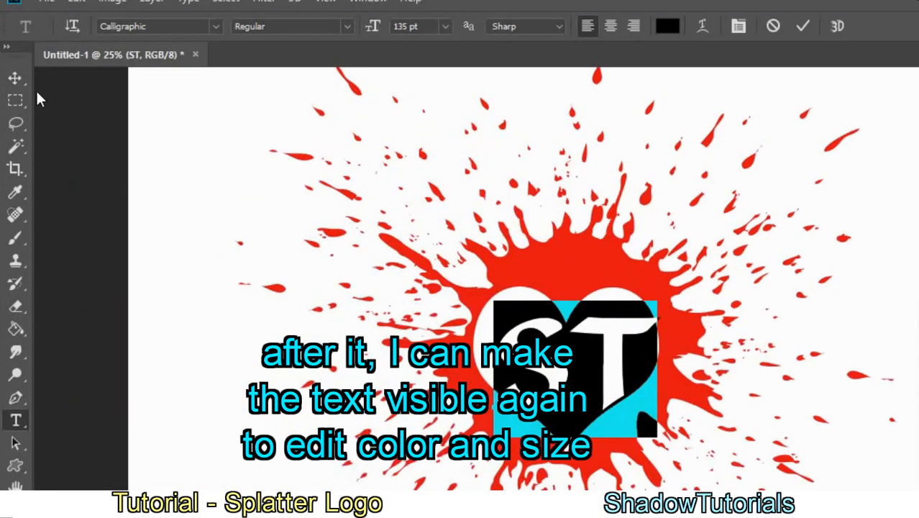
{"action": "left_click", "coordinate": [16, 78]}
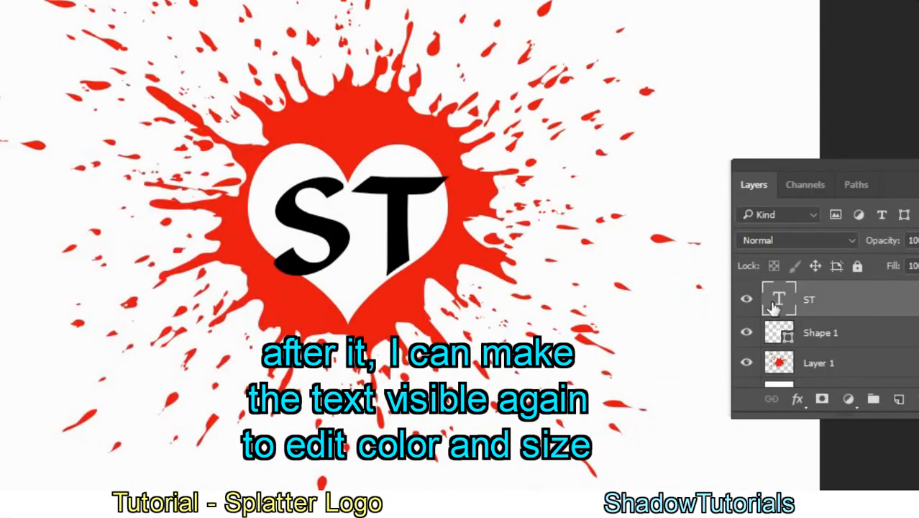
Step: Reduce the ST text size to 109 pt and centre the letters inside the heart
{"action": "double_click", "coordinate": [779, 300]}
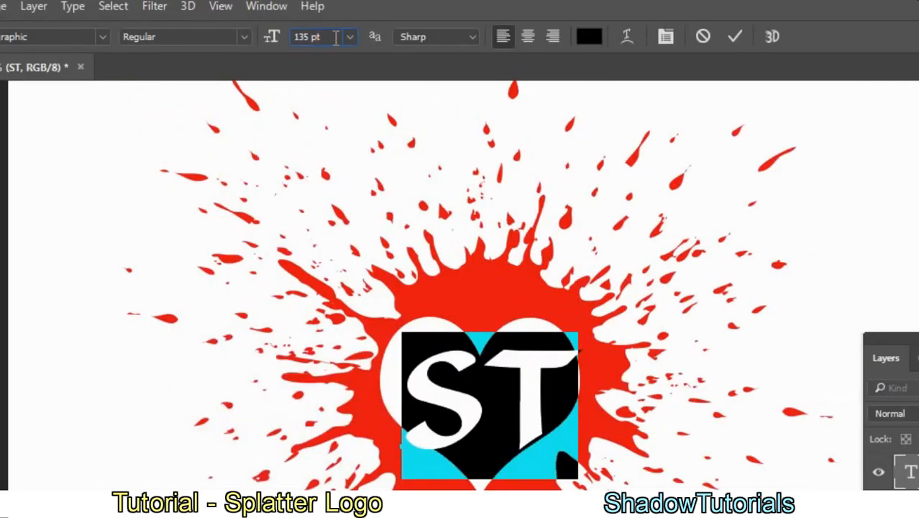
{"action": "scroll", "coordinate": [333, 37], "scroll_direction": "down", "scroll_amount": 20}
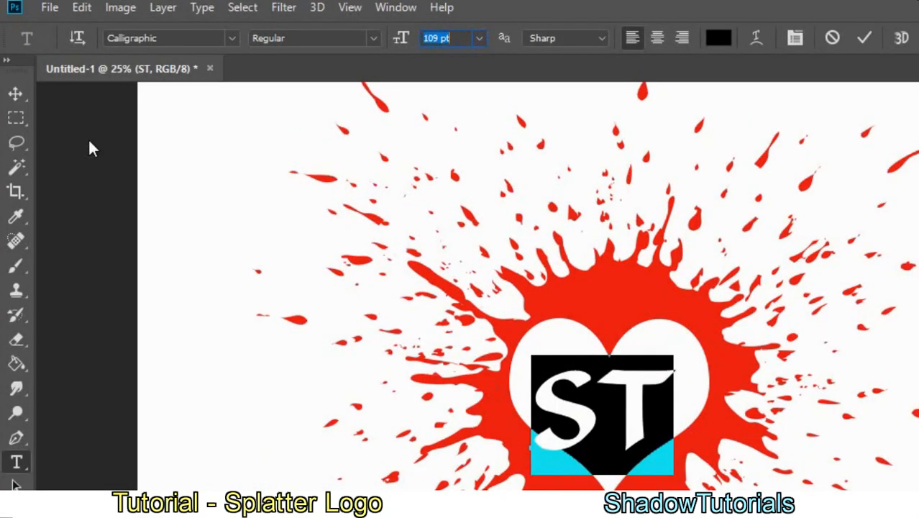
{"action": "left_click", "coordinate": [11, 97]}
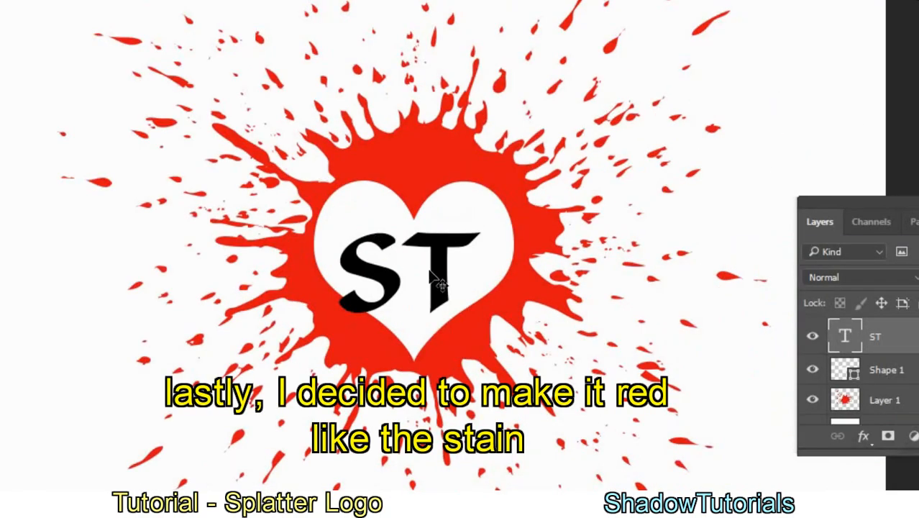
{"action": "left_click_drag", "start_coordinate": [625, 407], "coordinate": [637, 392]}
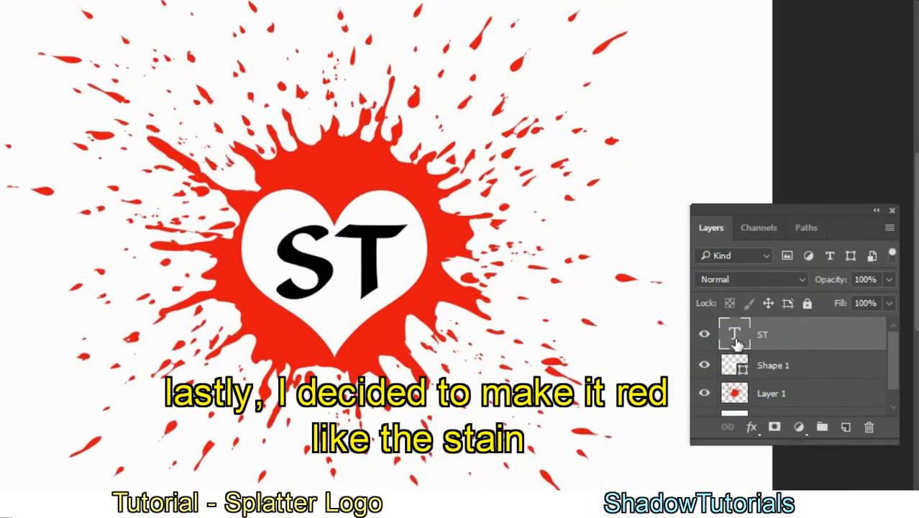
Step: Recolour the ST text with the stain's red (#e11212)
{"action": "double_click", "coordinate": [735, 338]}
{"action": "left_click", "coordinate": [437, 22]}
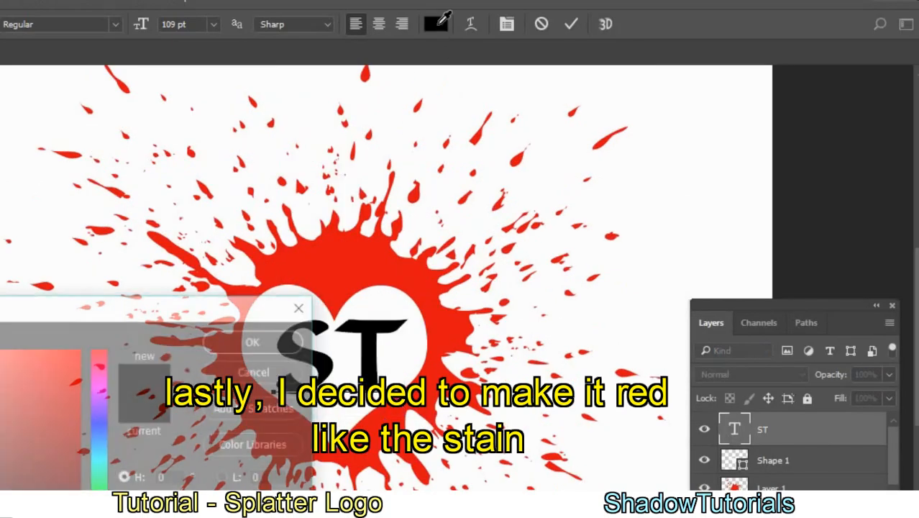
{"action": "left_click", "coordinate": [358, 166]}
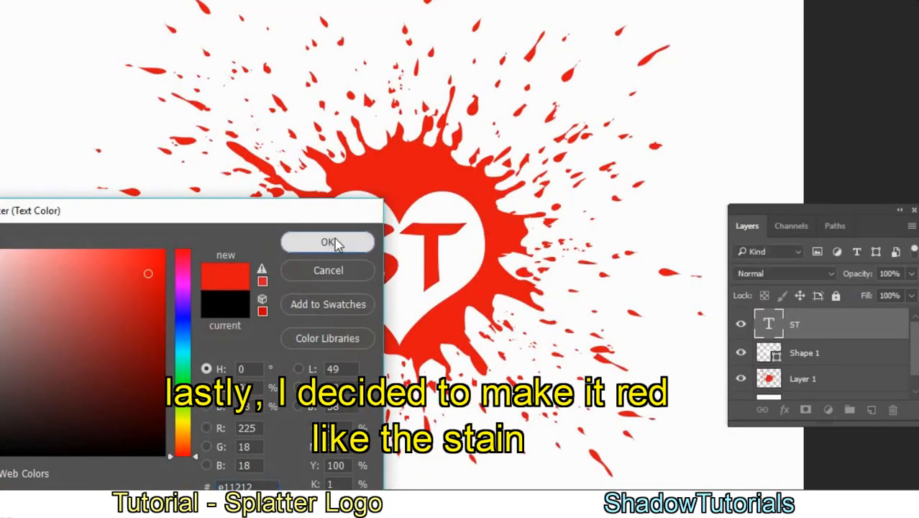
{"action": "left_click", "coordinate": [338, 241]}
{"action": "left_click", "coordinate": [831, 329]}
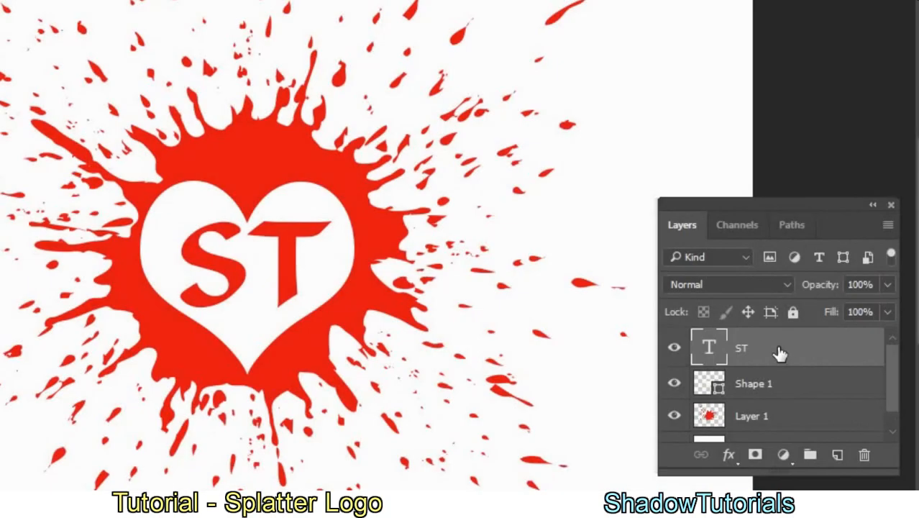
Step: Add a Pattern Overlay effect to the stain on Layer 1 with the blend mode set to Soft Light
{"action": "scroll", "coordinate": [781, 352], "scroll_direction": "down", "scroll_amount": 1}
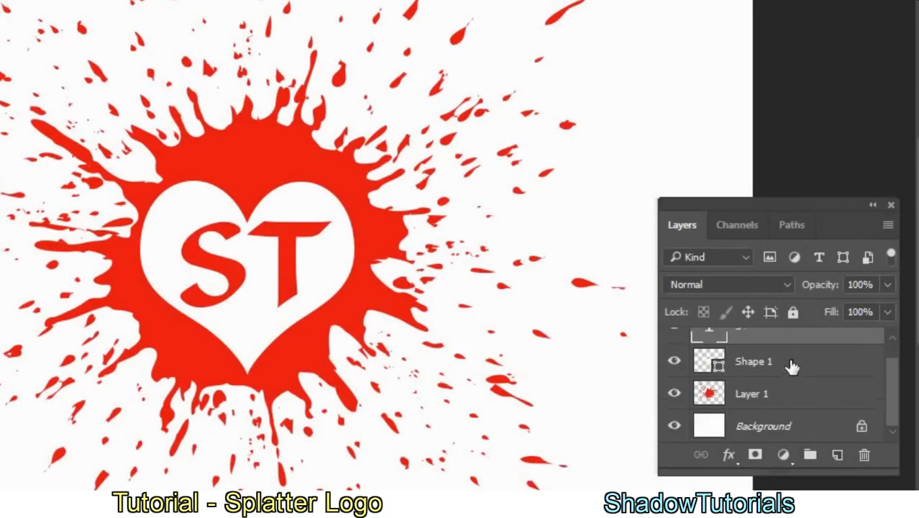
{"action": "left_click", "coordinate": [798, 397]}
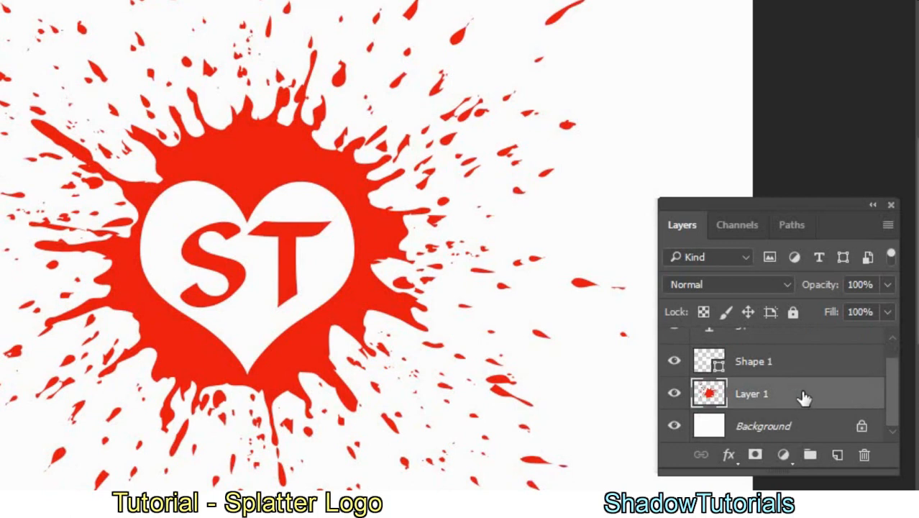
{"action": "double_click", "coordinate": [804, 398]}
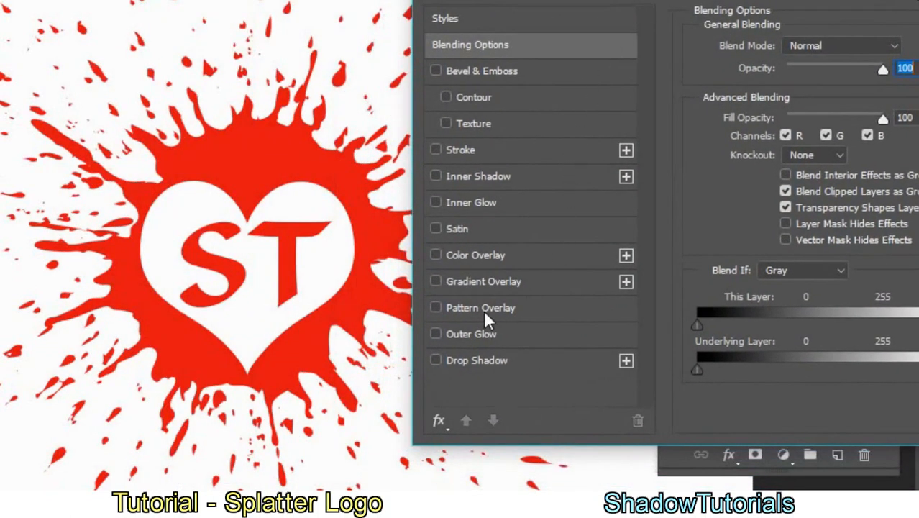
{"action": "left_click", "coordinate": [479, 310]}
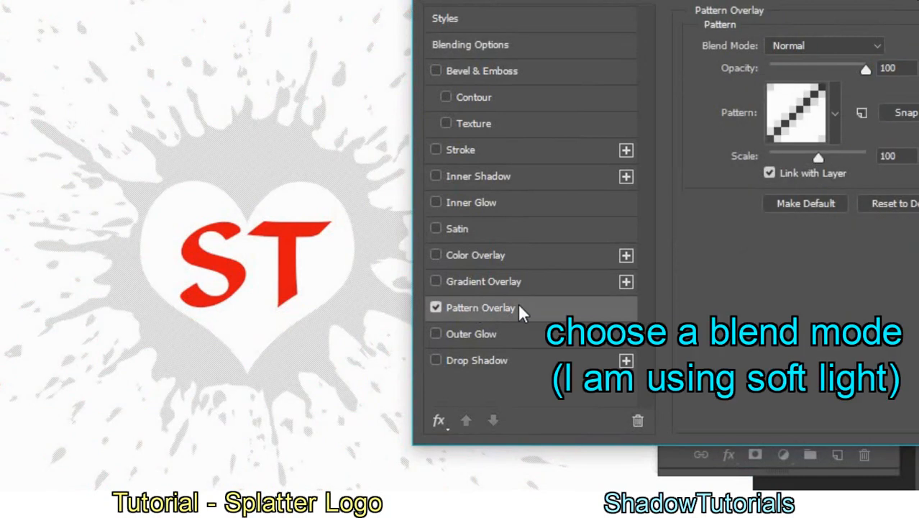
{"action": "left_click_drag", "start_coordinate": [760, 1], "coordinate": [661, 4]}
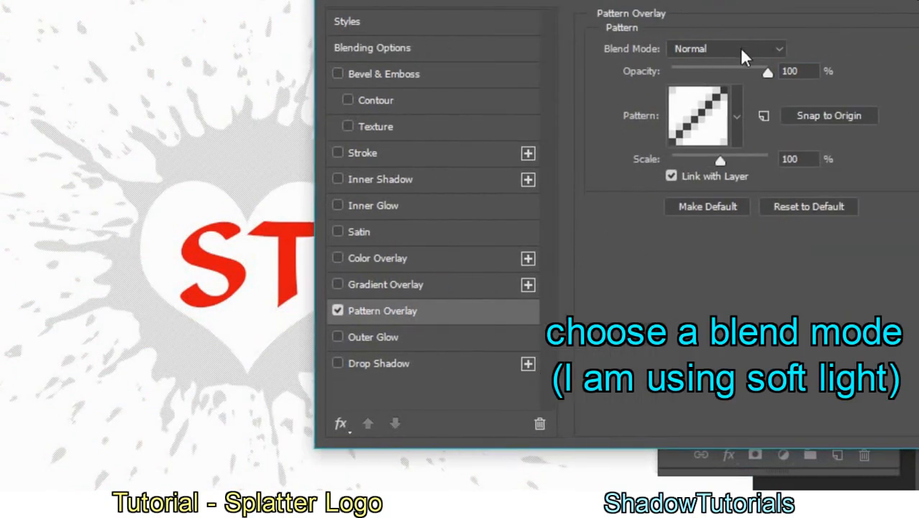
{"action": "left_click", "coordinate": [741, 49]}
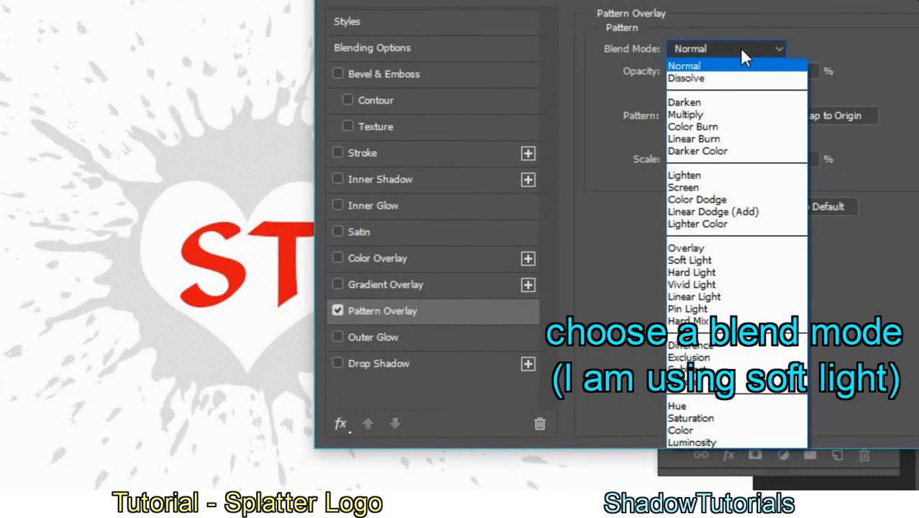
{"action": "left_click", "coordinate": [718, 259]}
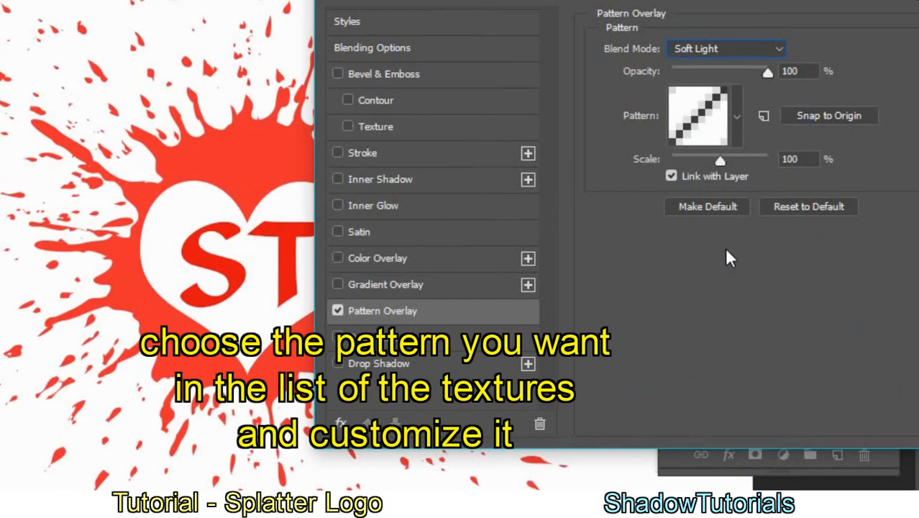
Step: Replace the available patterns with the Texture Fill set and apply its fourth pattern to the stain's overlay
{"action": "left_click", "coordinate": [736, 115]}
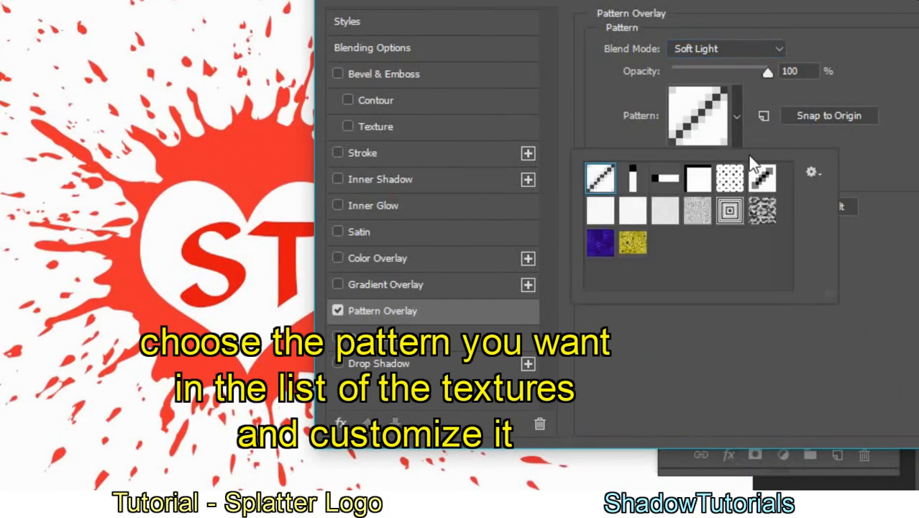
{"action": "left_click", "coordinate": [810, 175]}
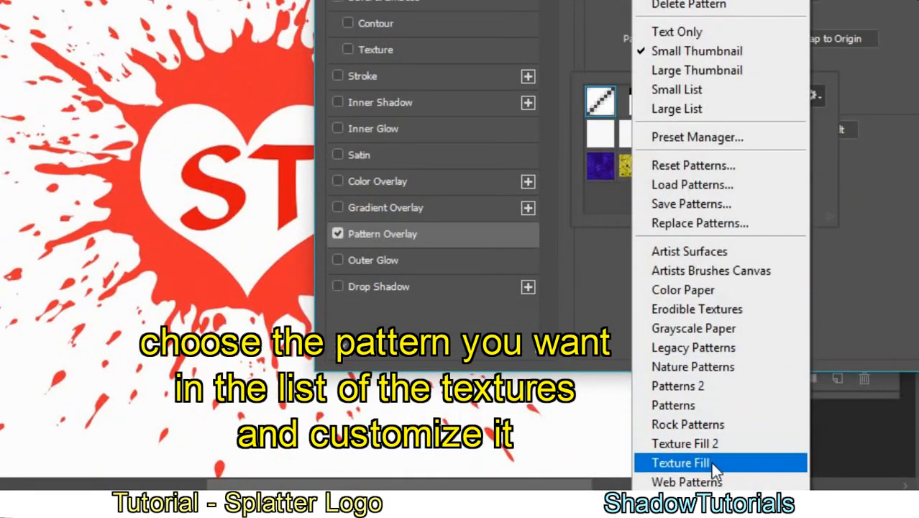
{"action": "left_click", "coordinate": [711, 463]}
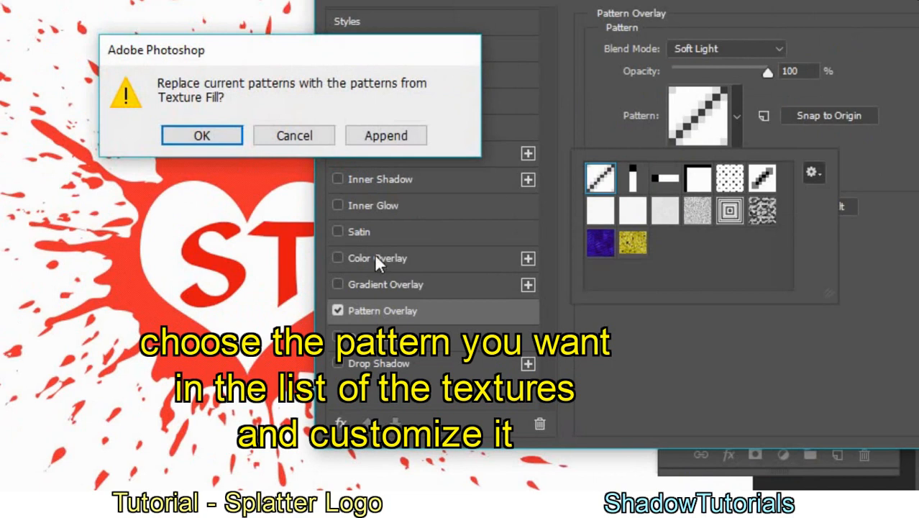
{"action": "left_click", "coordinate": [220, 138]}
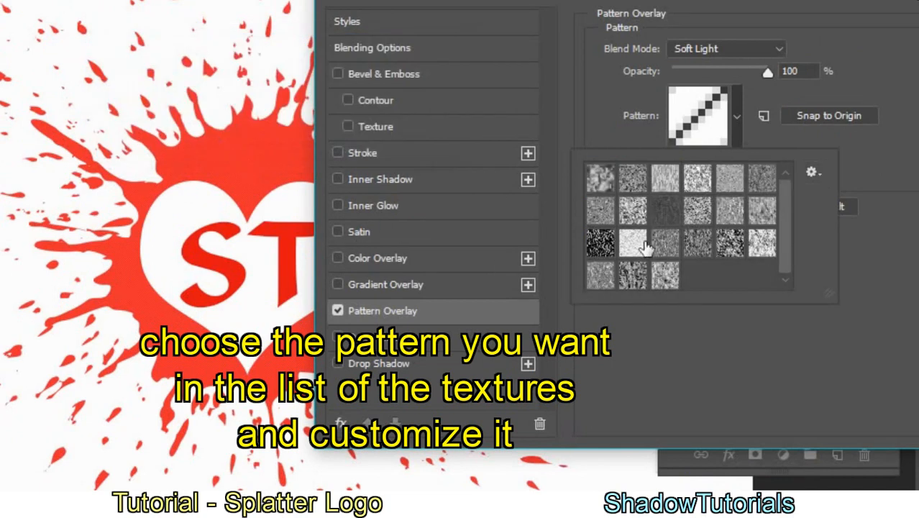
{"action": "left_click", "coordinate": [640, 185]}
{"action": "left_click", "coordinate": [702, 184]}
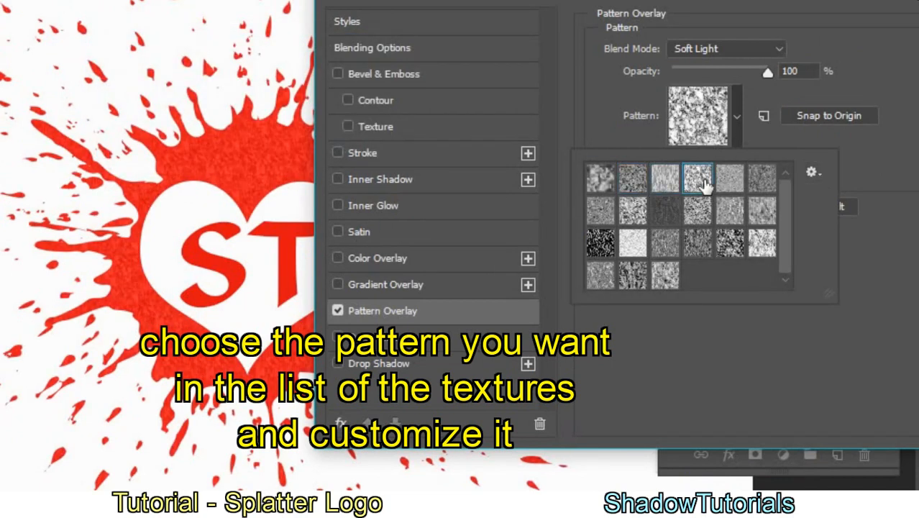
{"action": "left_click", "coordinate": [741, 352]}
Step: Set the Pattern Overlay scale to 362% with the opacity at 100%, and apply the layer style
{"action": "left_click_drag", "start_coordinate": [719, 158], "coordinate": [727, 157]}
{"action": "left_click_drag", "start_coordinate": [727, 0], "coordinate": [791, 0]}
{"action": "left_click_drag", "start_coordinate": [831, 66], "coordinate": [829, 65]}
{"action": "left_click_drag", "start_coordinate": [792, 154], "coordinate": [799, 154]}
{"action": "left_click_drag", "start_coordinate": [805, 14], "coordinate": [752, 11]}
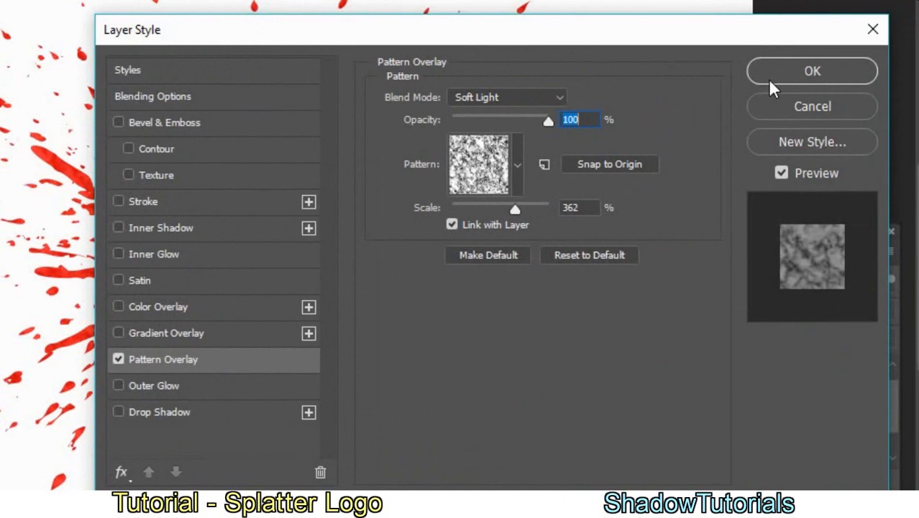
{"action": "left_click", "coordinate": [770, 76]}
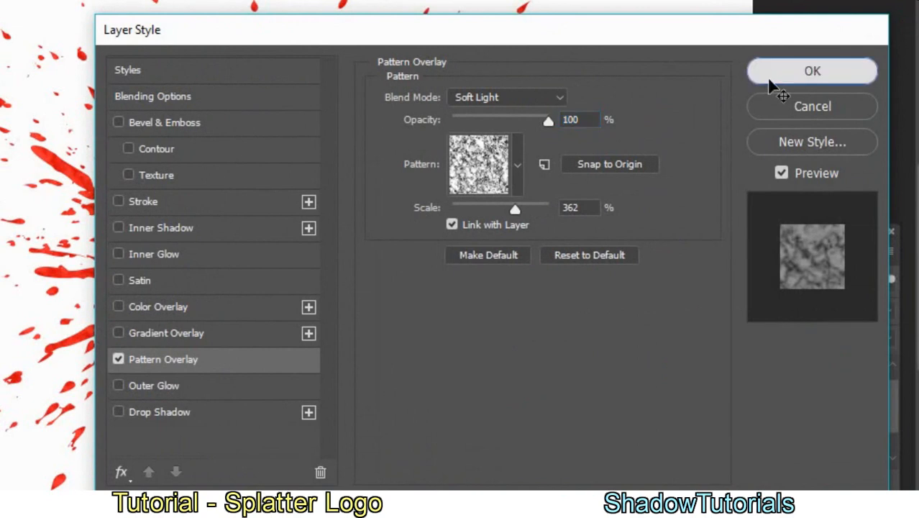
Step: Copy the layer style from Layer 1 to the ST text layer and collapse its effects list
{"action": "left_click_drag", "start_coordinate": [803, 426], "coordinate": [798, 487]}
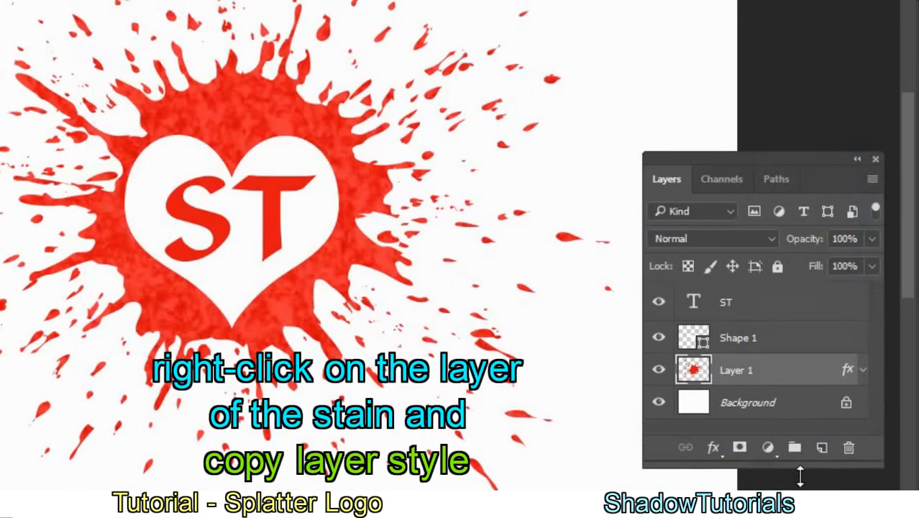
{"action": "left_click_drag", "start_coordinate": [761, 174], "coordinate": [761, 69]}
{"action": "right_click", "coordinate": [797, 269]}
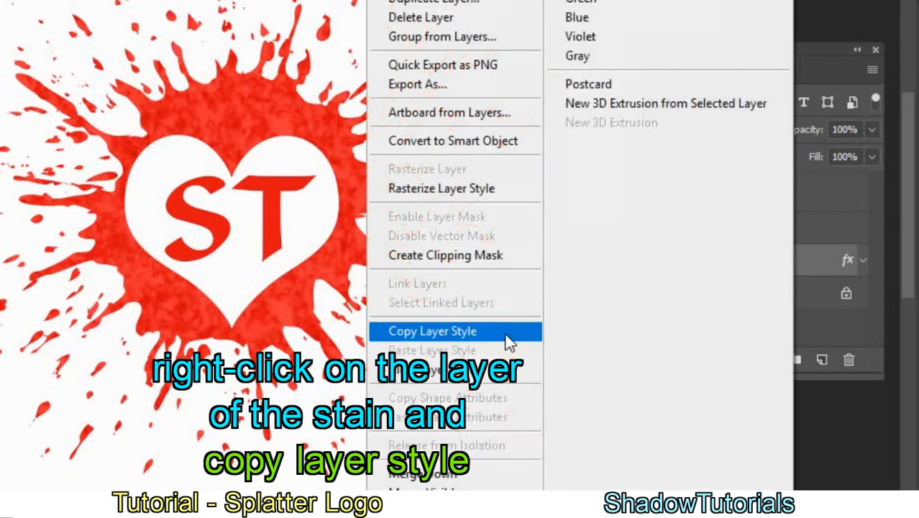
{"action": "left_click", "coordinate": [501, 338]}
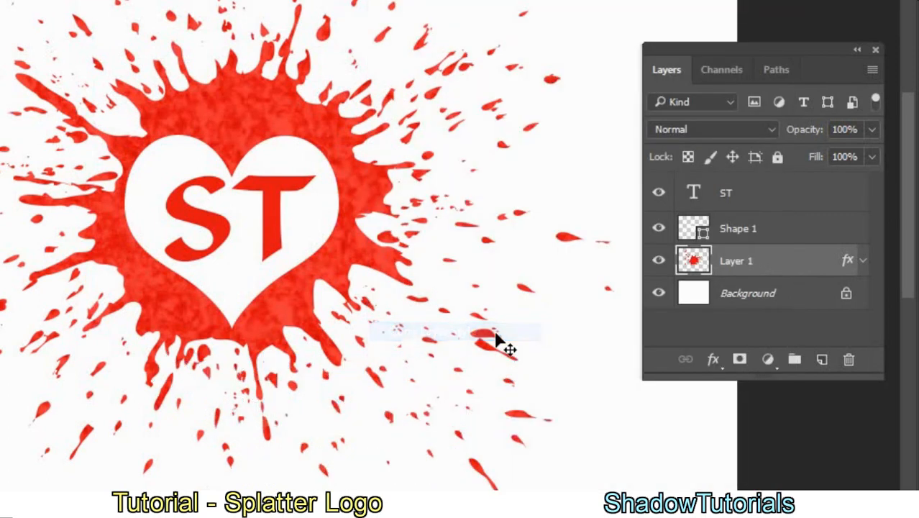
{"action": "left_click", "coordinate": [788, 198]}
{"action": "right_click", "coordinate": [790, 197]}
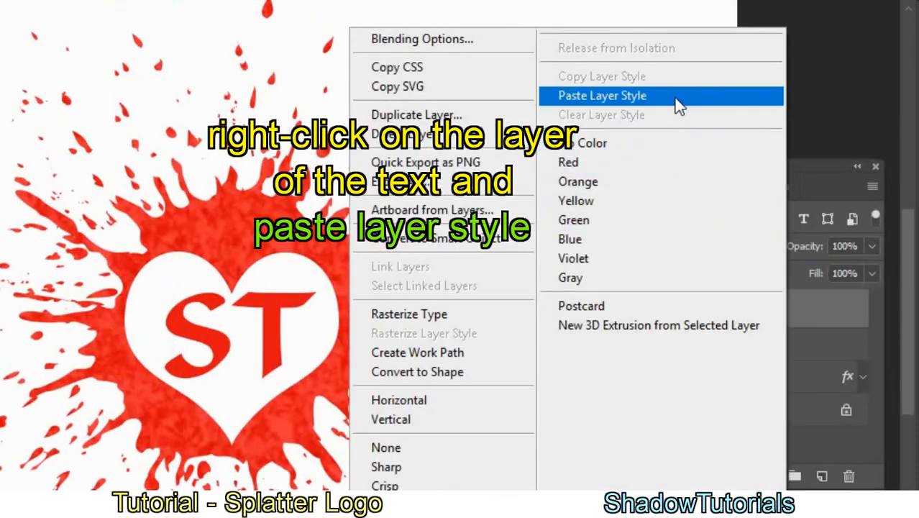
{"action": "left_click", "coordinate": [680, 106]}
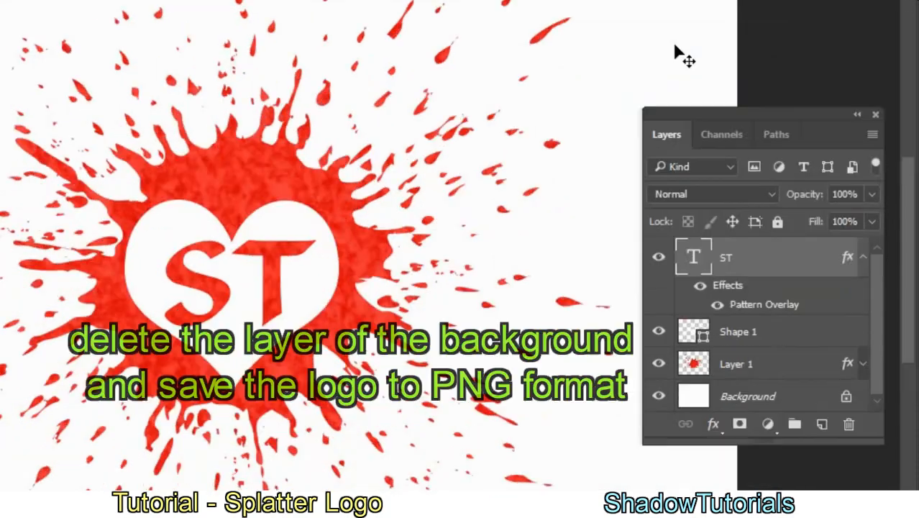
{"action": "left_click", "coordinate": [864, 261]}
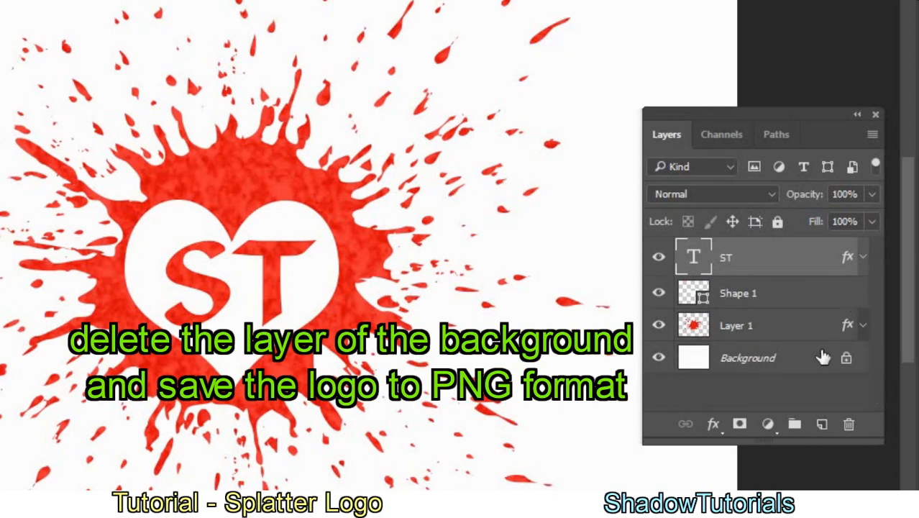
Step: Delete the Background layer
{"action": "left_click", "coordinate": [806, 367]}
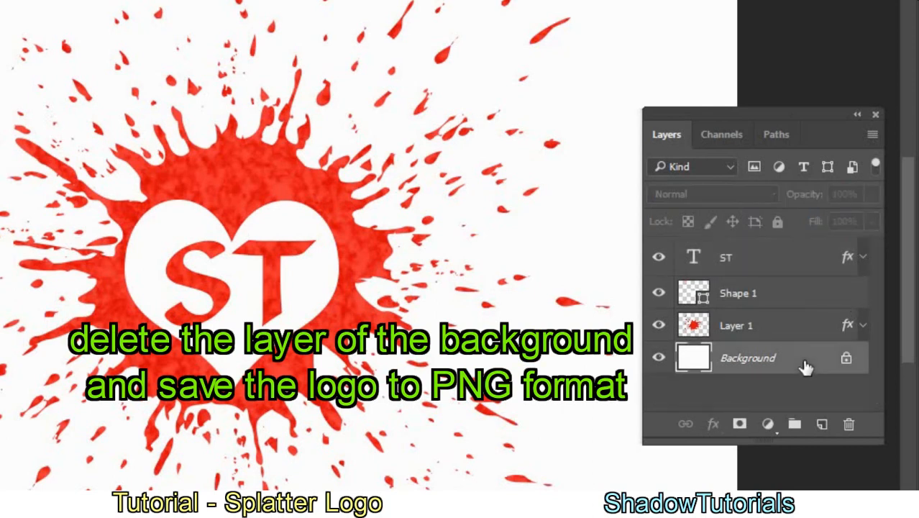
{"action": "left_click", "coordinate": [850, 426]}
{"action": "left_click", "coordinate": [183, 155]}
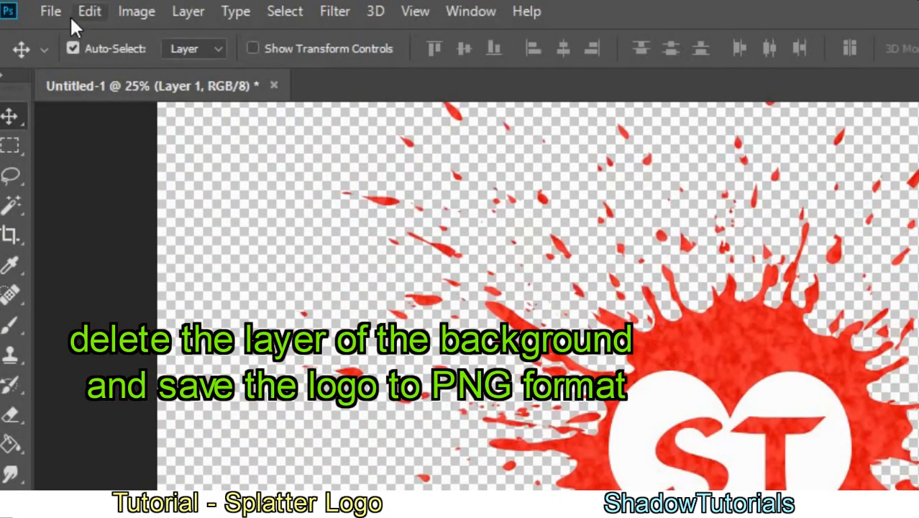
Step: Save the logo as a PNG file named 001 with the Large file size option
{"action": "left_click", "coordinate": [59, 13]}
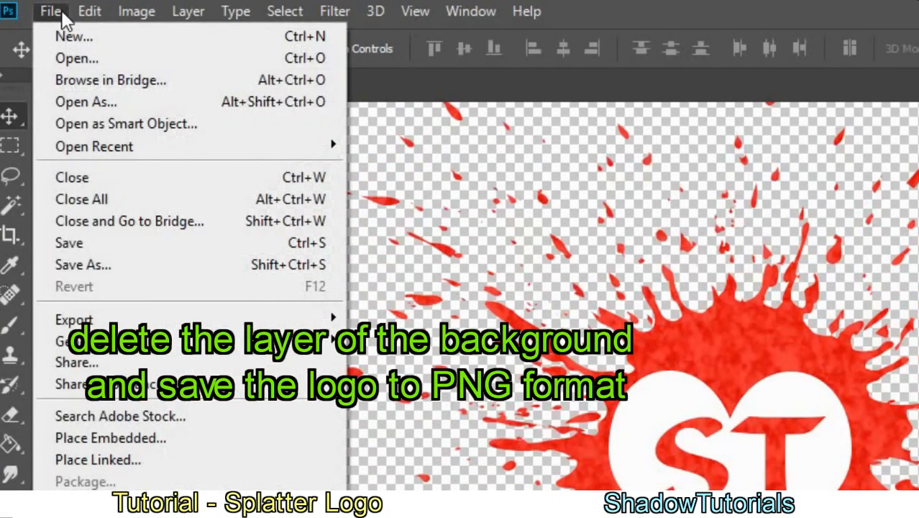
{"action": "left_click", "coordinate": [137, 266]}
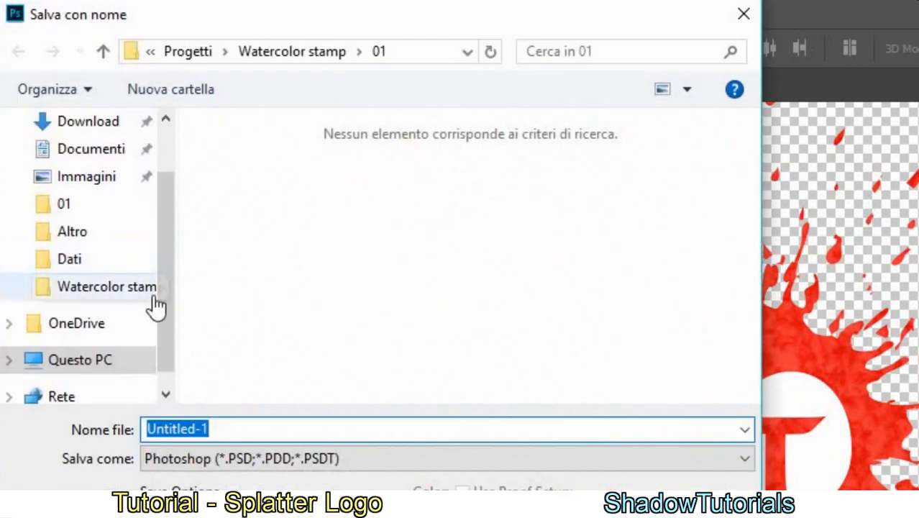
{"action": "left_click", "coordinate": [225, 458]}
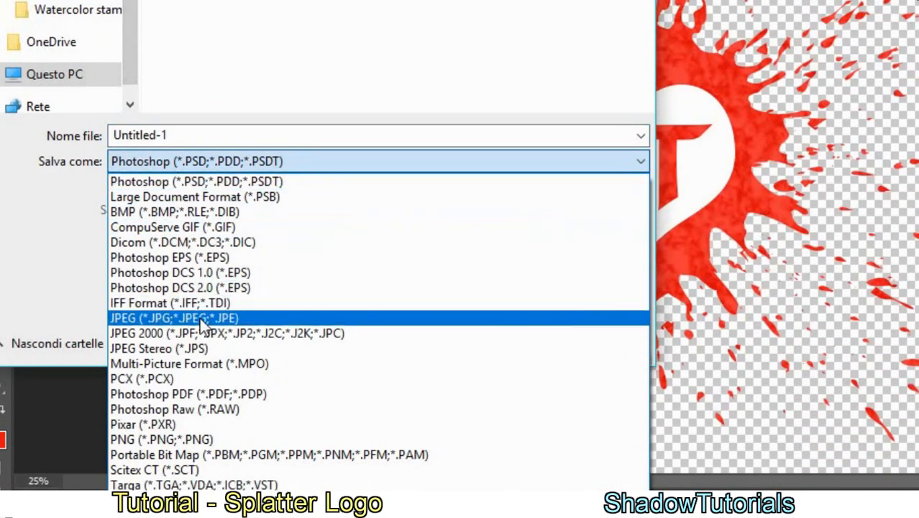
{"action": "left_click", "coordinate": [188, 439]}
{"action": "left_click", "coordinate": [192, 136]}
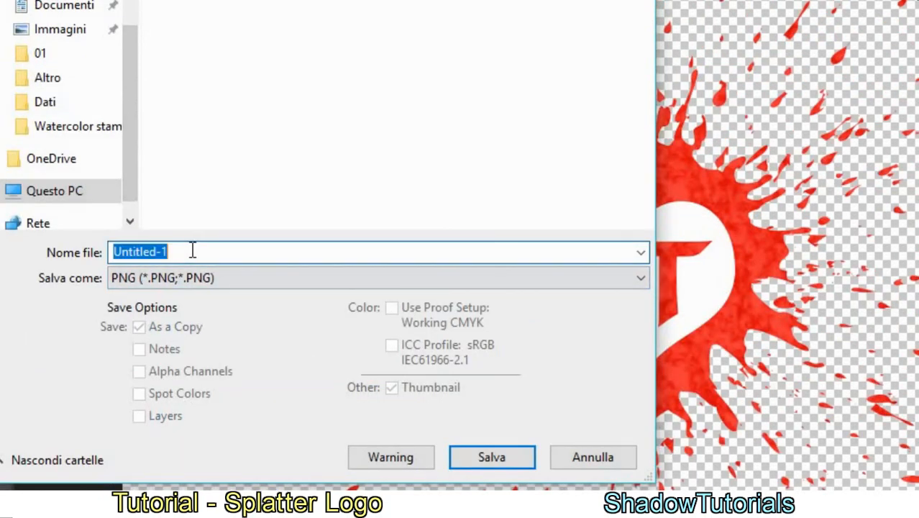
{"action": "type", "text": "001"}
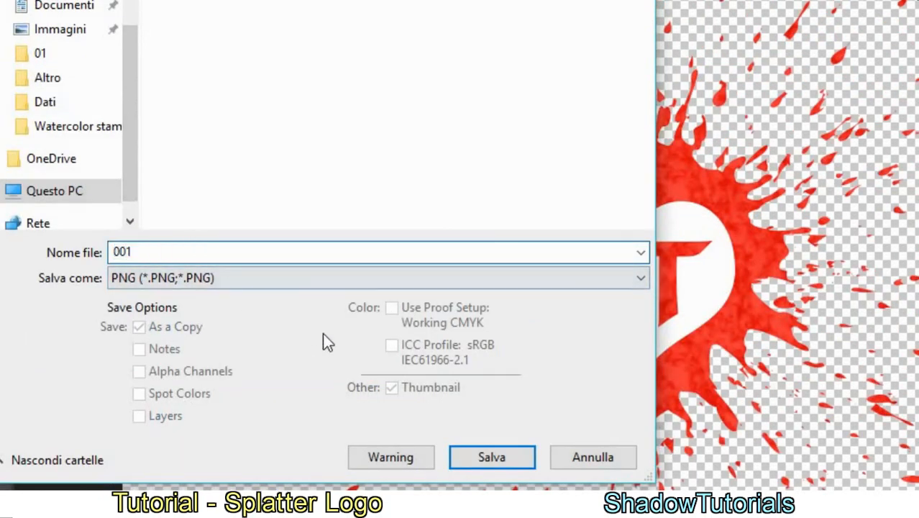
{"action": "left_click", "coordinate": [481, 456]}
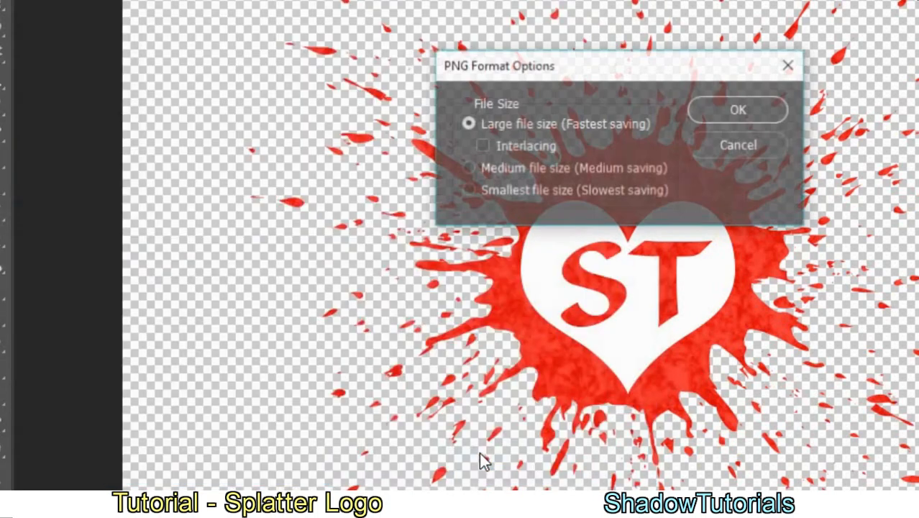
{"action": "left_click", "coordinate": [719, 110]}
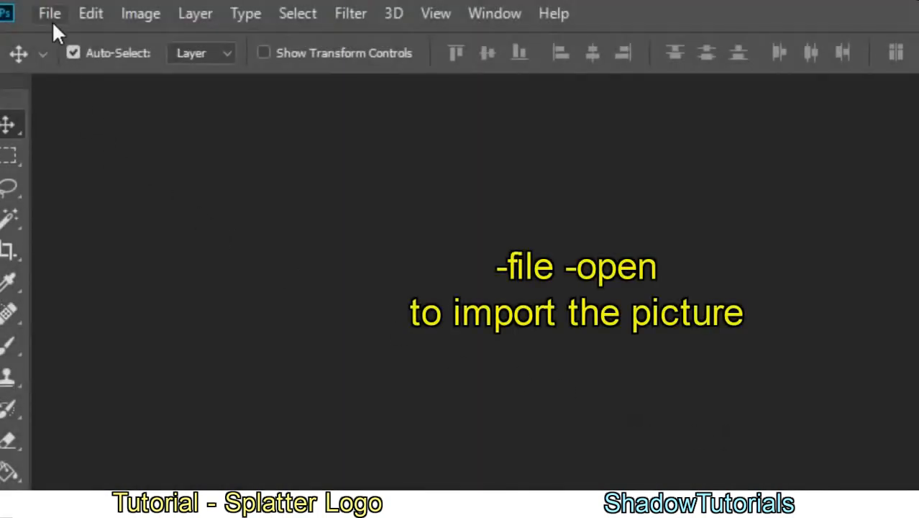
Step: Open the picture Collage effect 001
{"action": "left_click", "coordinate": [52, 21]}
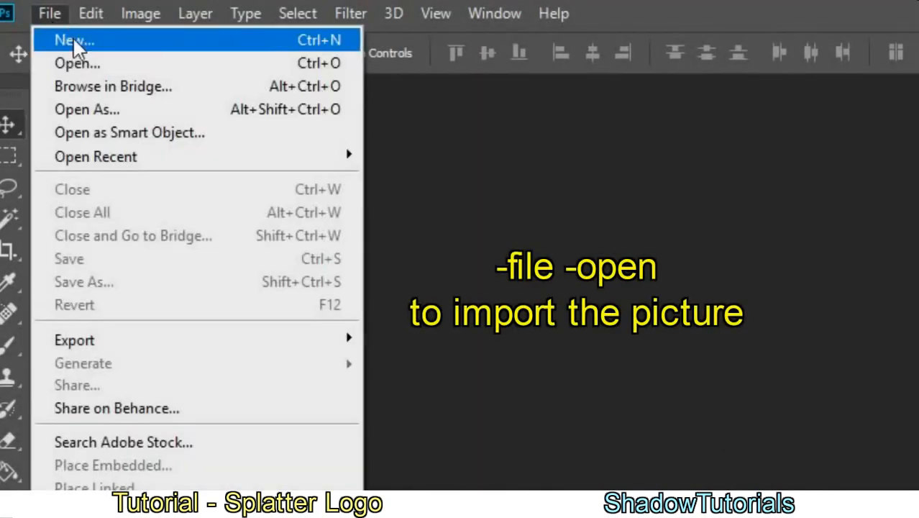
{"action": "left_click", "coordinate": [141, 75]}
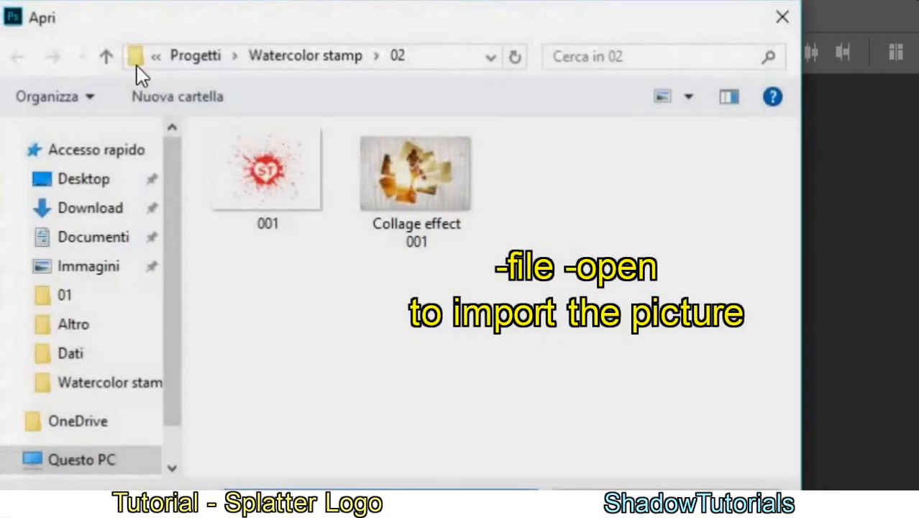
{"action": "left_click", "coordinate": [392, 200]}
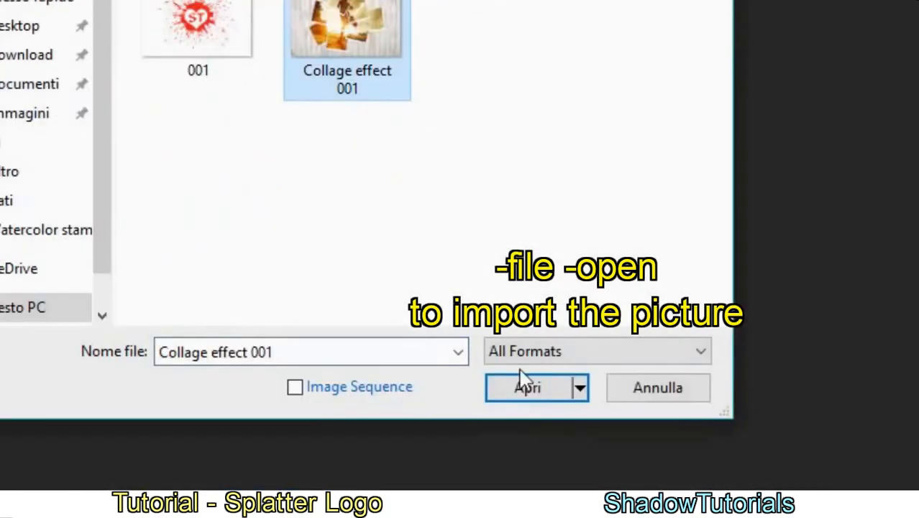
{"action": "left_click", "coordinate": [524, 381]}
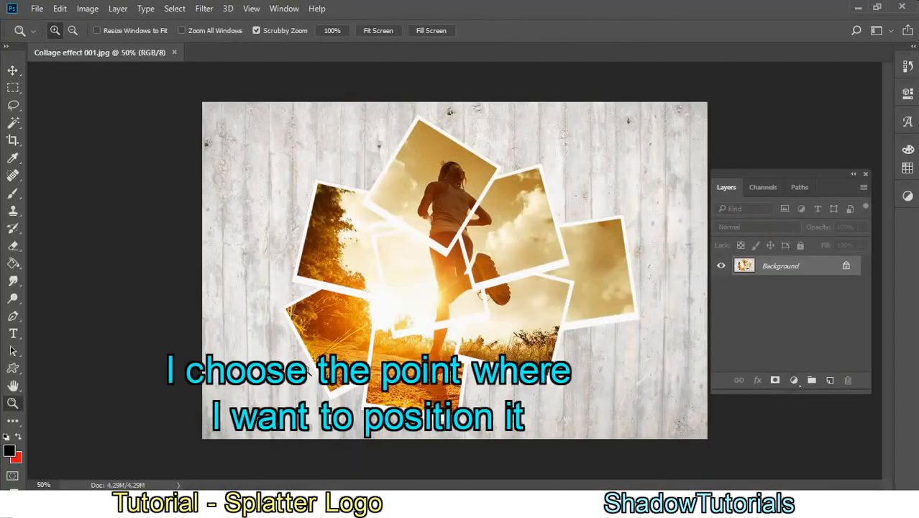
Step: Place the logo file 001 as an embedded object in the collage picture
{"action": "left_click", "coordinate": [477, 343]}
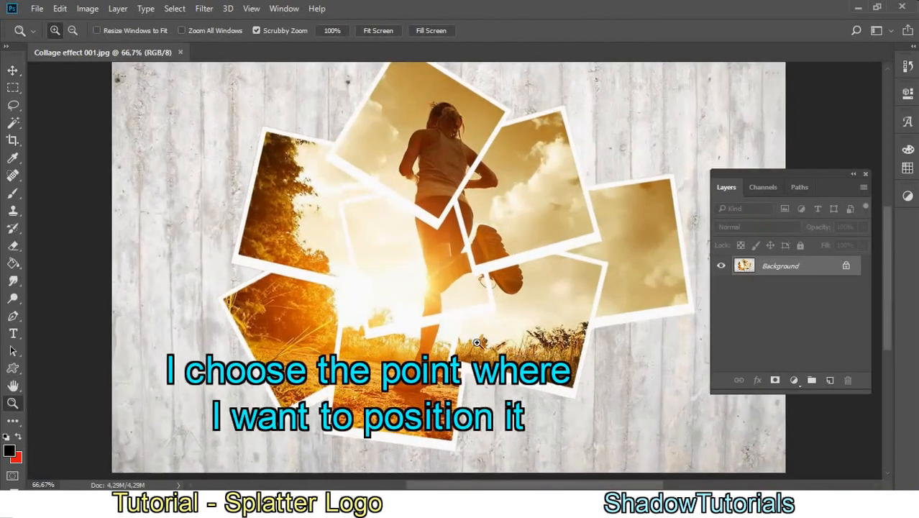
{"action": "left_click_drag", "start_coordinate": [573, 485], "coordinate": [609, 487]}
{"action": "scroll", "coordinate": [637, 338], "scroll_direction": "down", "scroll_amount": 3}
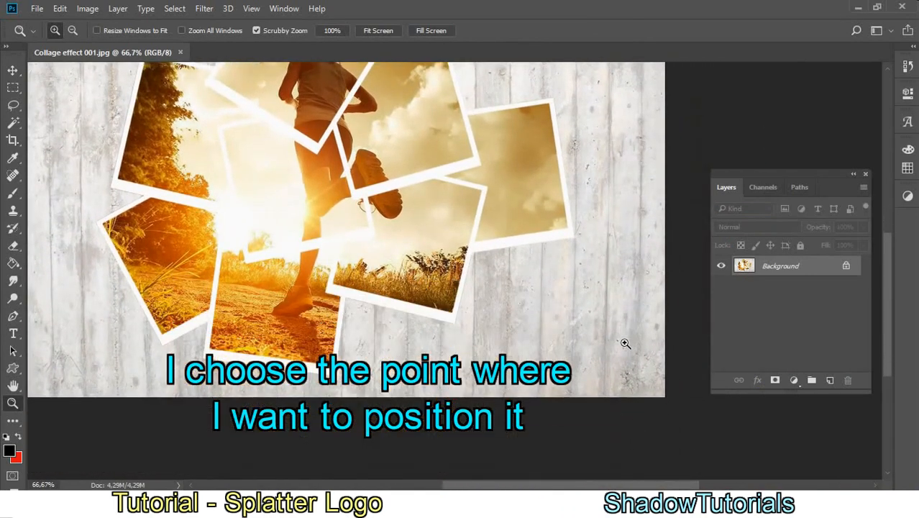
{"action": "left_click", "coordinate": [625, 343]}
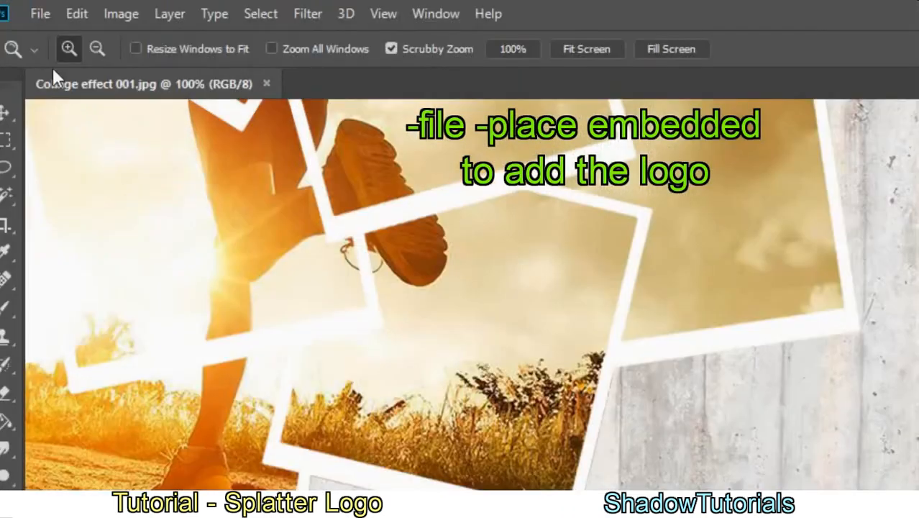
{"action": "left_click", "coordinate": [39, 16]}
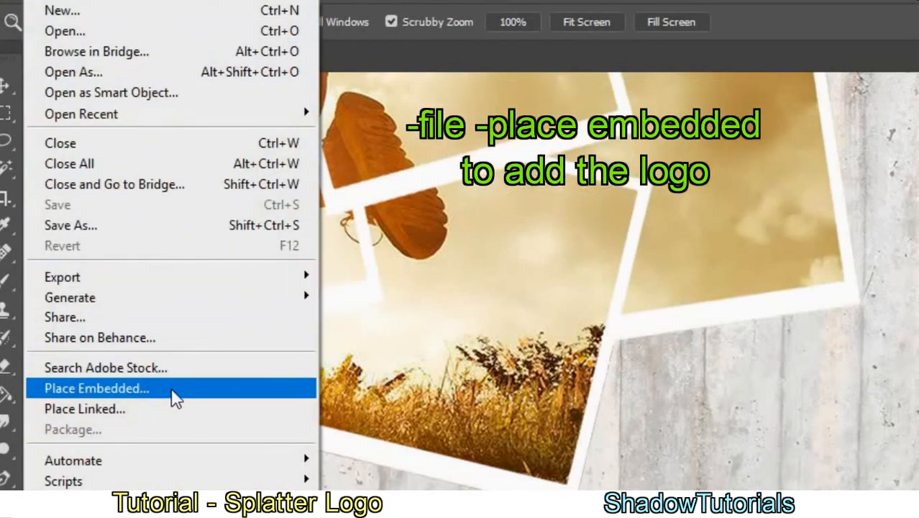
{"action": "left_click", "coordinate": [173, 396]}
{"action": "left_click", "coordinate": [228, 147]}
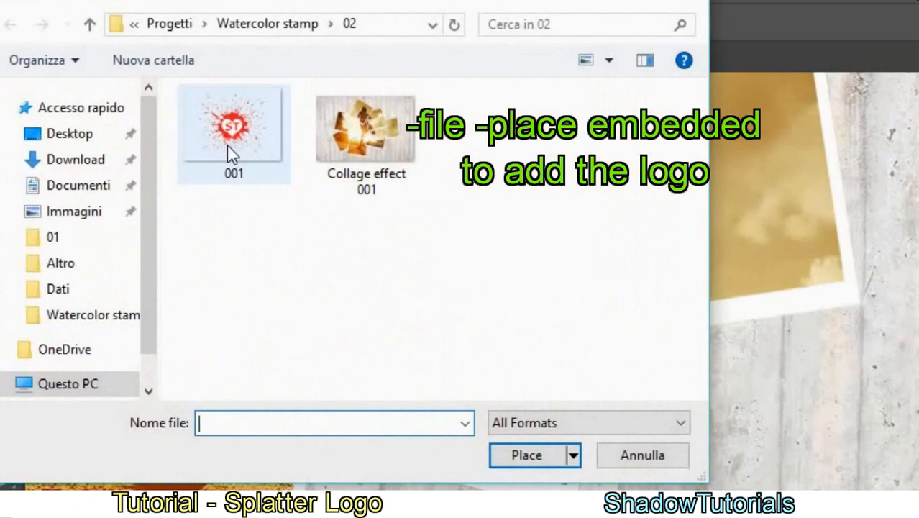
{"action": "left_click", "coordinate": [527, 459]}
Step: Scale the placed logo to about 57% and position it in the lower-right corner of the collage picture
{"action": "left_click_drag", "start_coordinate": [679, 443], "coordinate": [317, 156]}
{"action": "left_click_drag", "start_coordinate": [187, 98], "coordinate": [599, 403]}
{"action": "left_click_drag", "start_coordinate": [417, 232], "coordinate": [355, 190]}
{"action": "left_click_drag", "start_coordinate": [567, 361], "coordinate": [585, 376]}
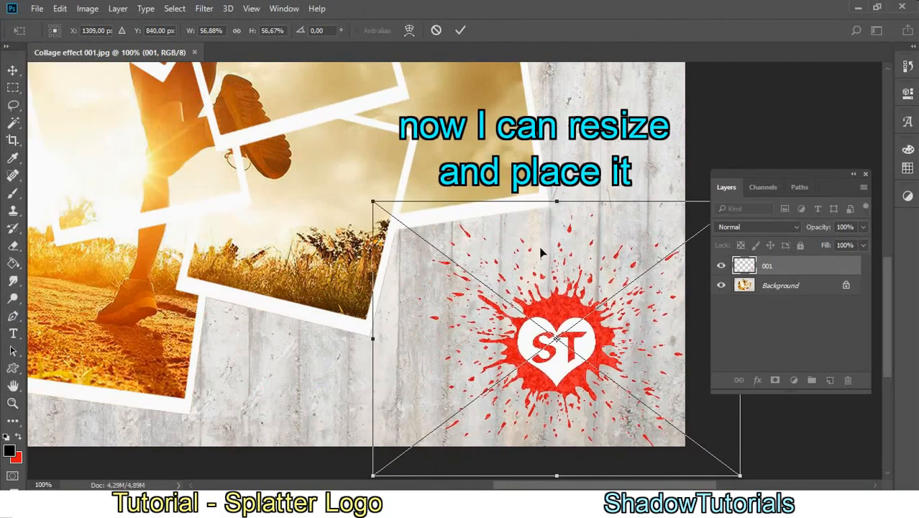
{"action": "left_click", "coordinate": [462, 31]}
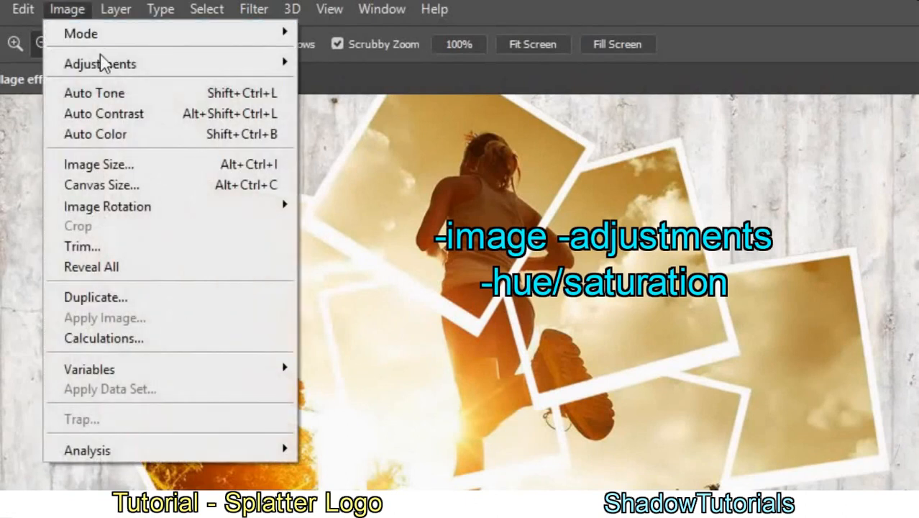
Step: Recolour the placed logo orange with a Hue/Saturation adjustment, setting the hue to +23
{"action": "mouse_move", "coordinate": [164, 76]}
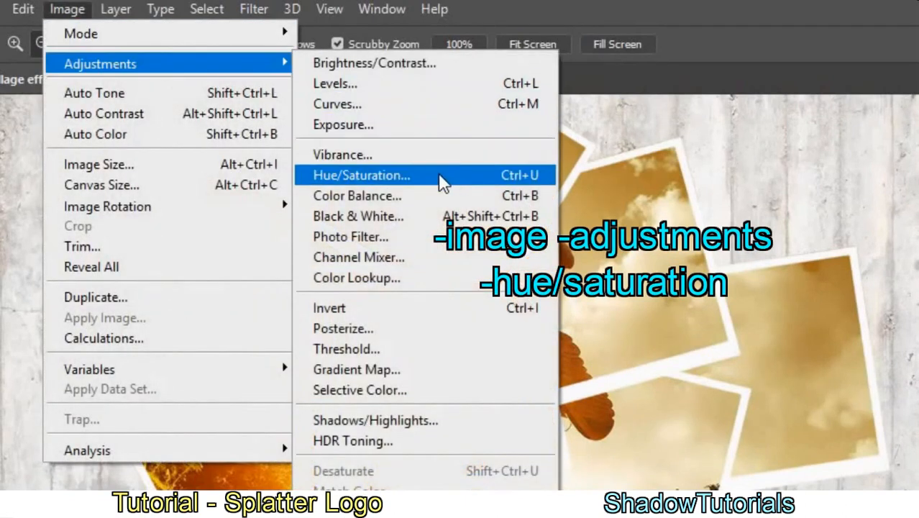
{"action": "left_click", "coordinate": [441, 182]}
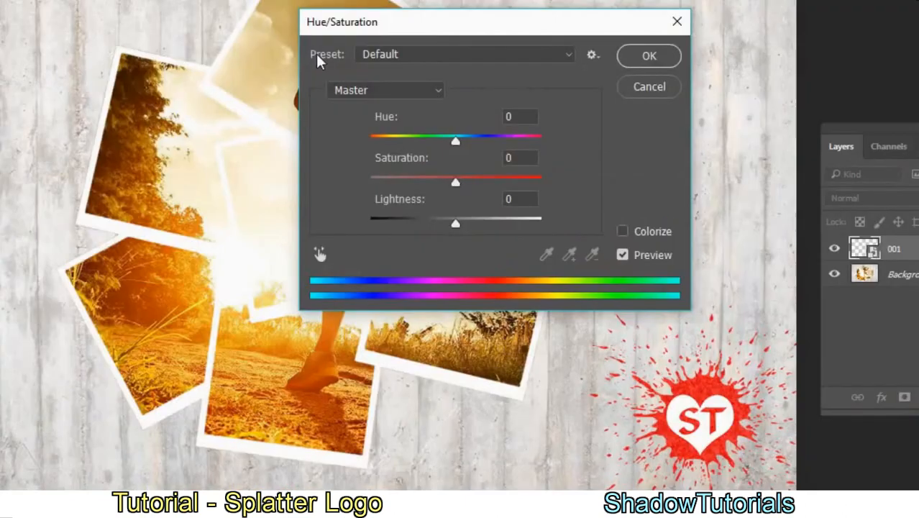
{"action": "left_click_drag", "start_coordinate": [118, 114], "coordinate": [139, 110]}
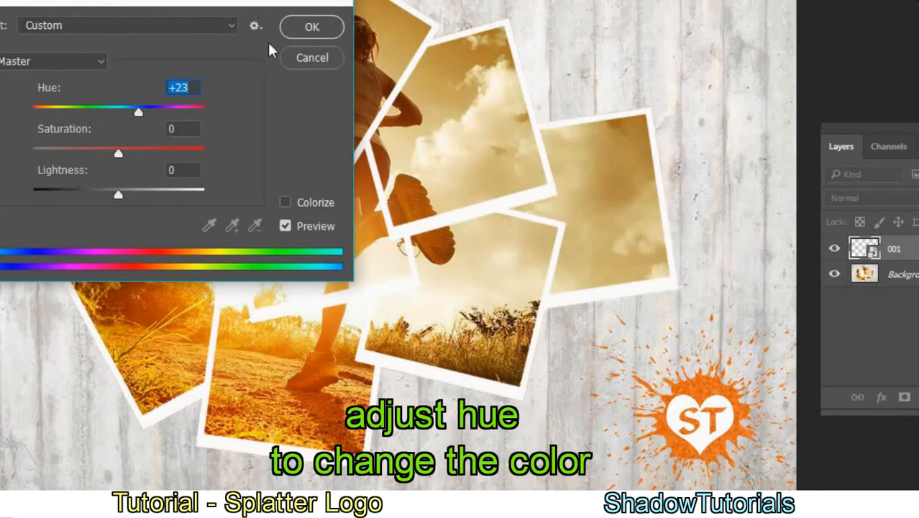
{"action": "left_click", "coordinate": [291, 28]}
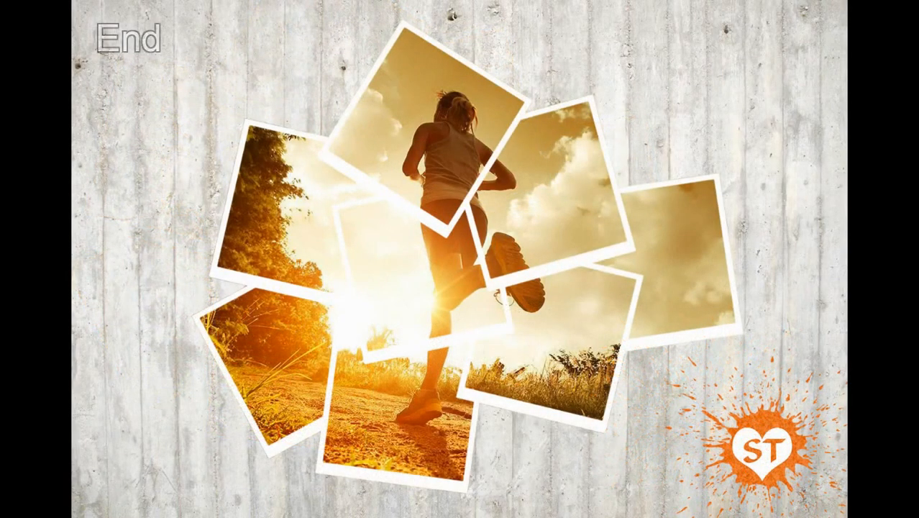